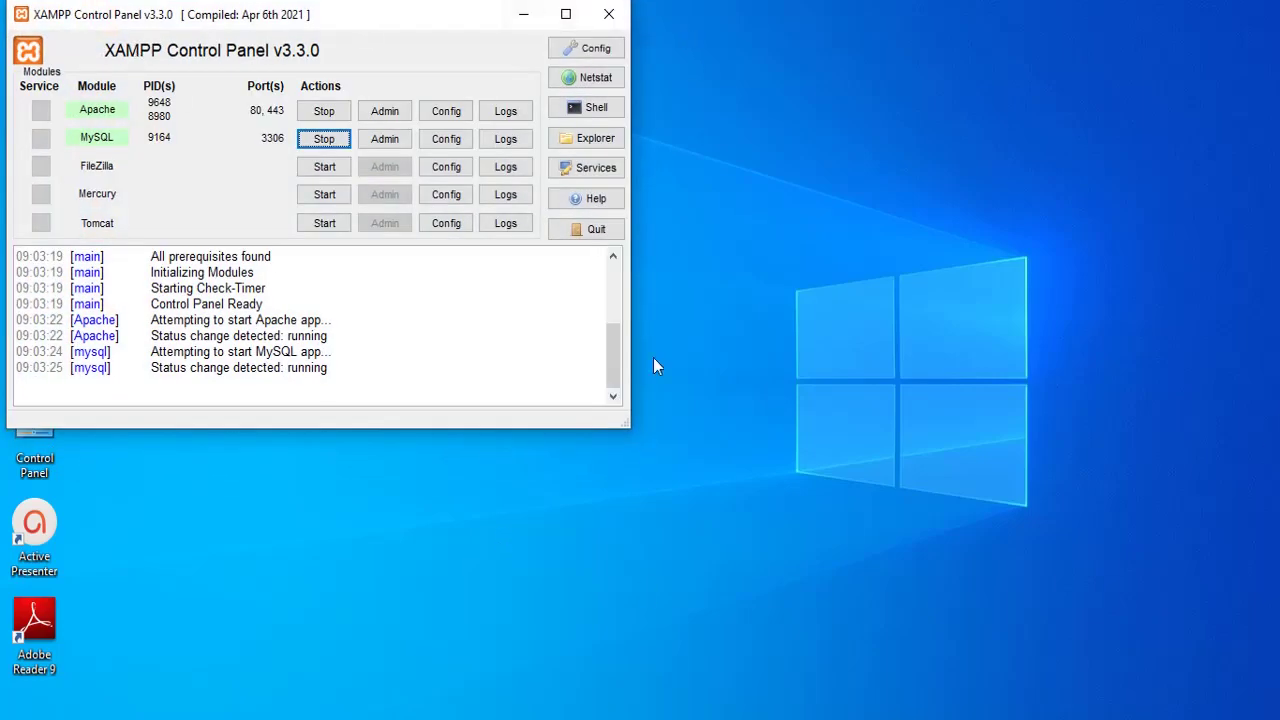
# Minimize the XAMPP Control Panel and open the installed plugins list in the WordPress admin.
pyautogui.click(523, 14)
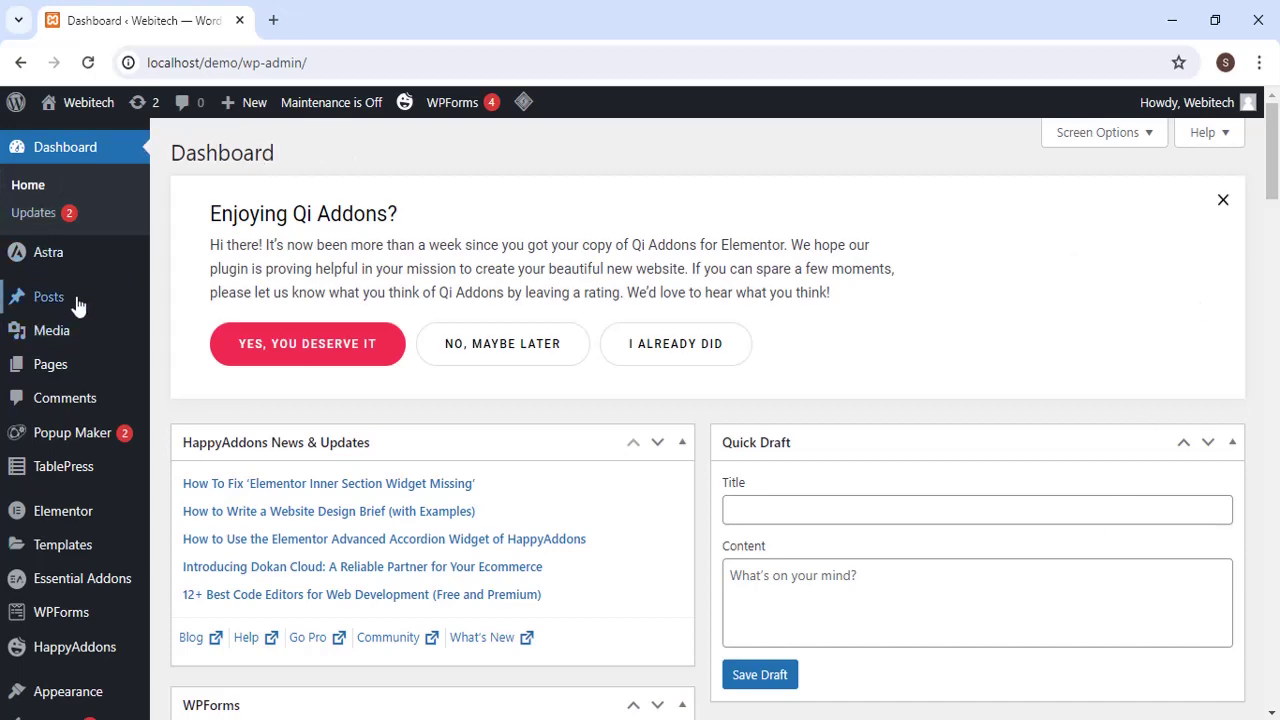
pyautogui.scroll(-3, 80, 415)
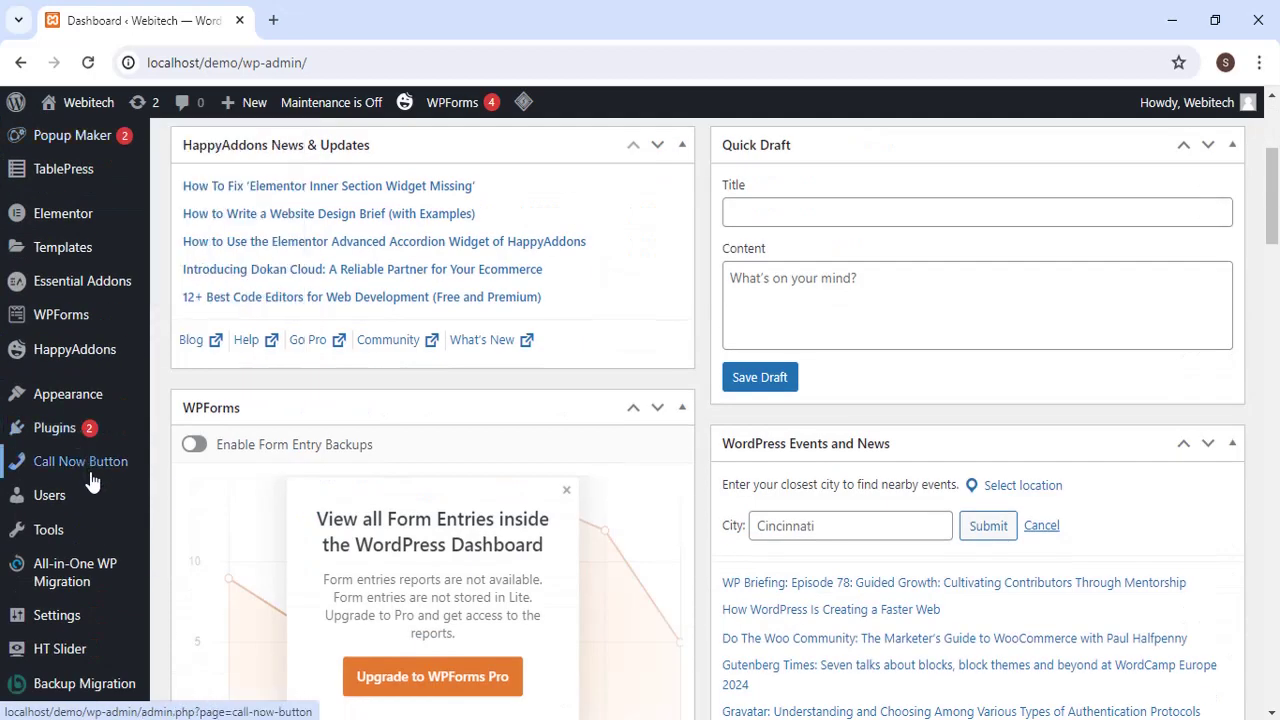
pyautogui.moveTo(62, 430)
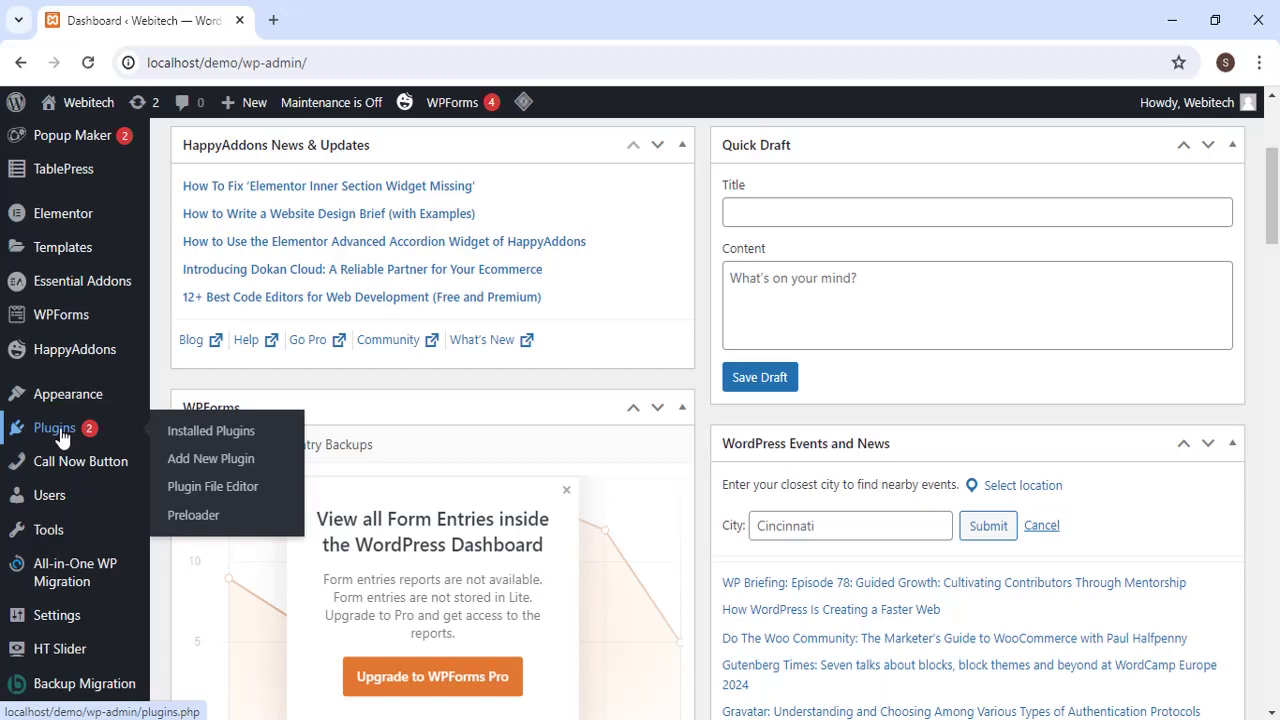
pyautogui.click(60, 435)
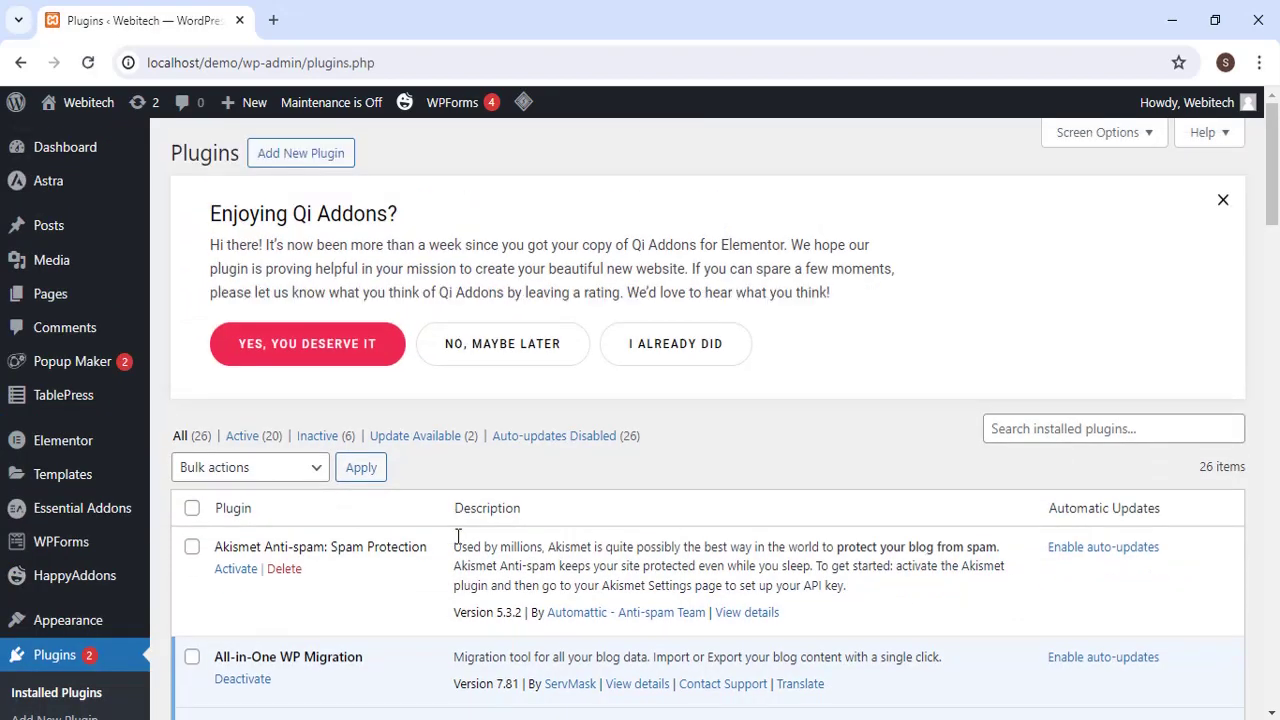
# Update the Essential Addons for Elementor plugin to 5.9.19 and the Starter Templates plugin to 4.2.1, checking the progress of both.
pyautogui.scroll(-7, 460, 535)
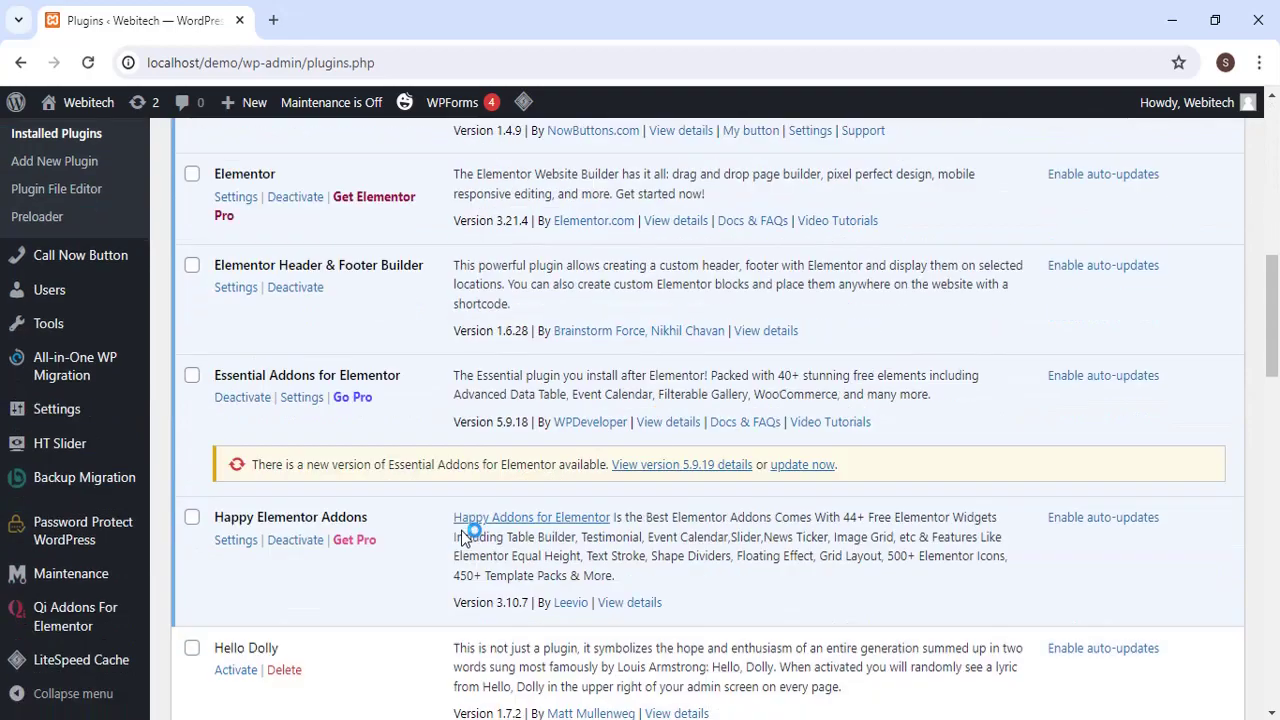
pyautogui.click(800, 465)
pyautogui.scroll(-8, 800, 466)
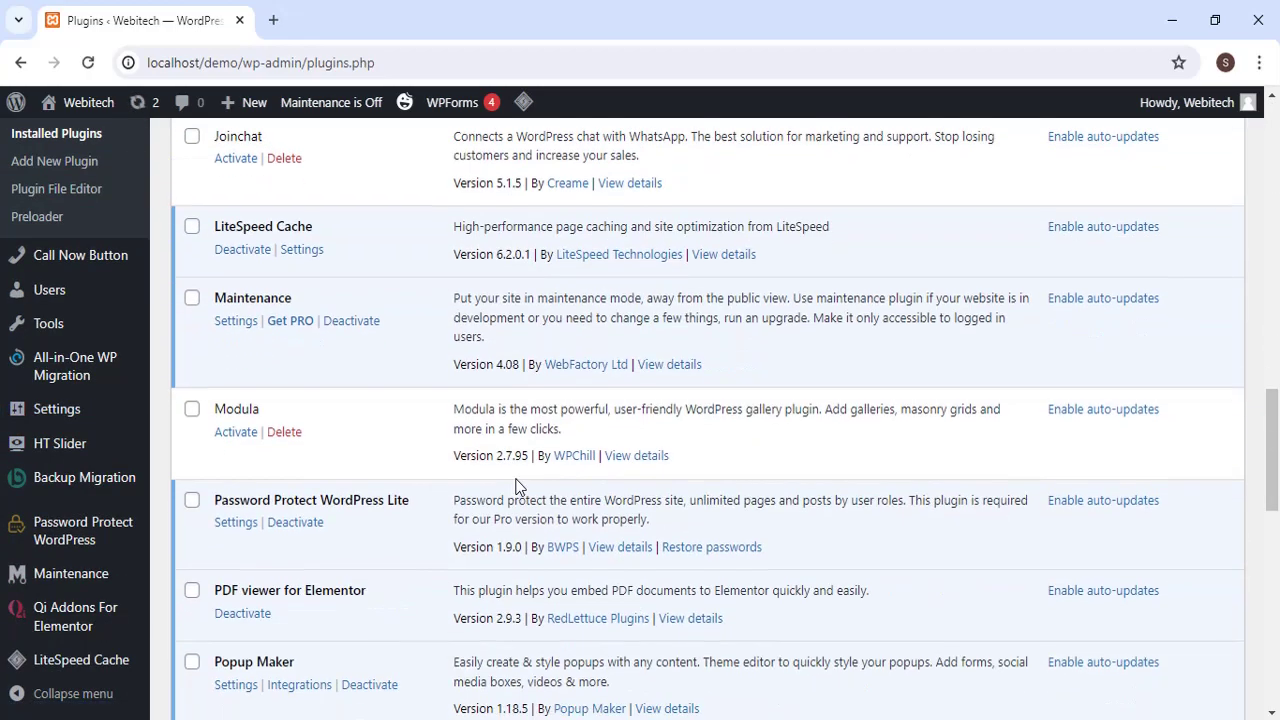
pyautogui.scroll(-10, 516, 485)
pyautogui.scroll(2, 494, 478)
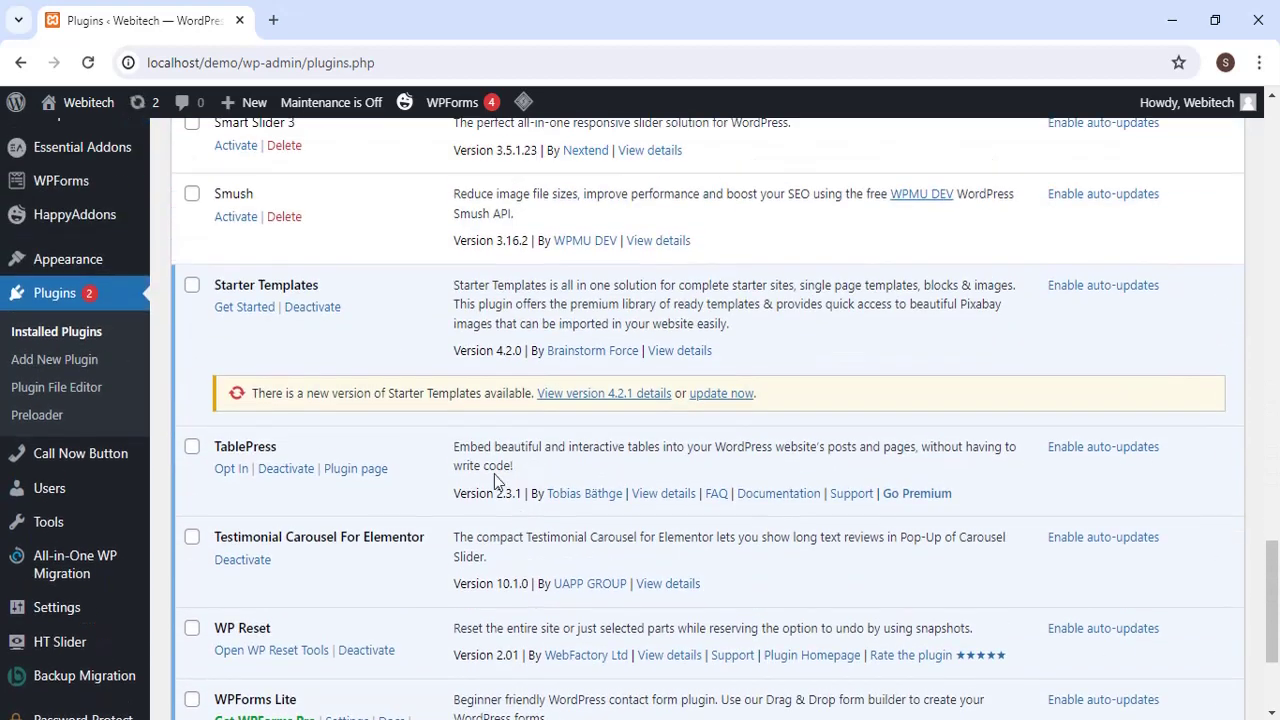
pyautogui.click(715, 393)
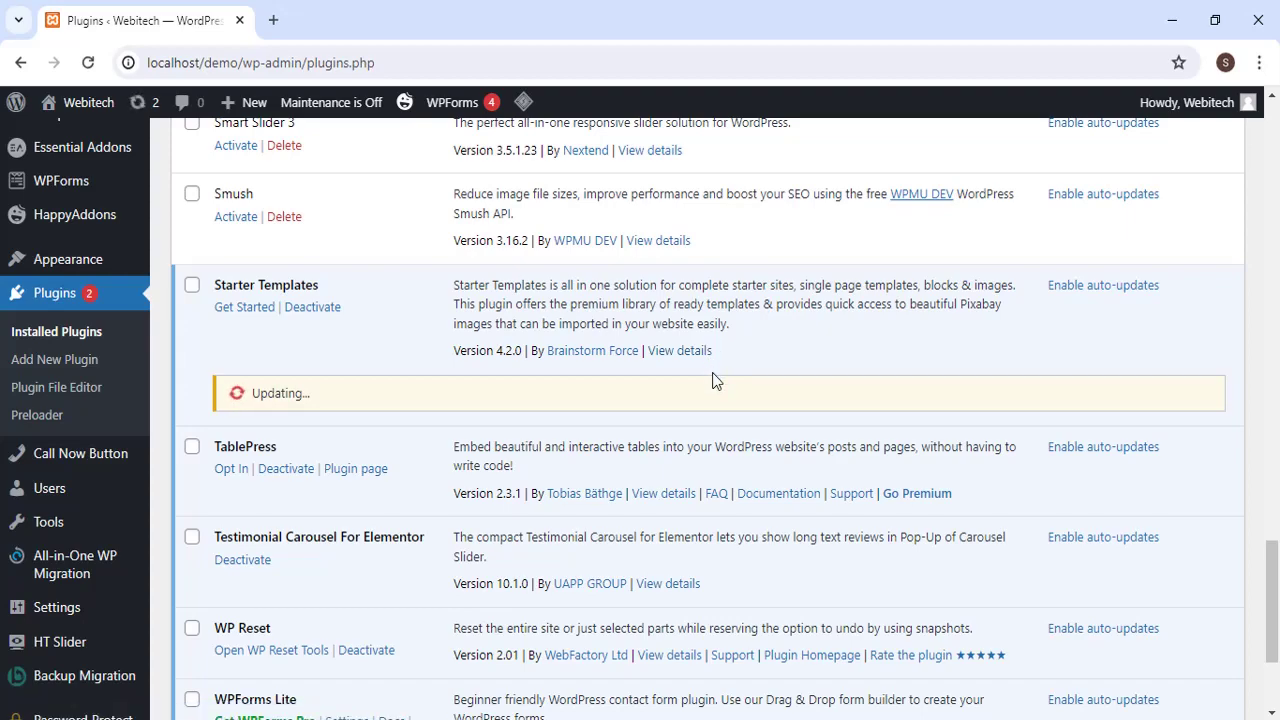
pyautogui.scroll(5, 714, 378)
pyautogui.scroll(10, 714, 378)
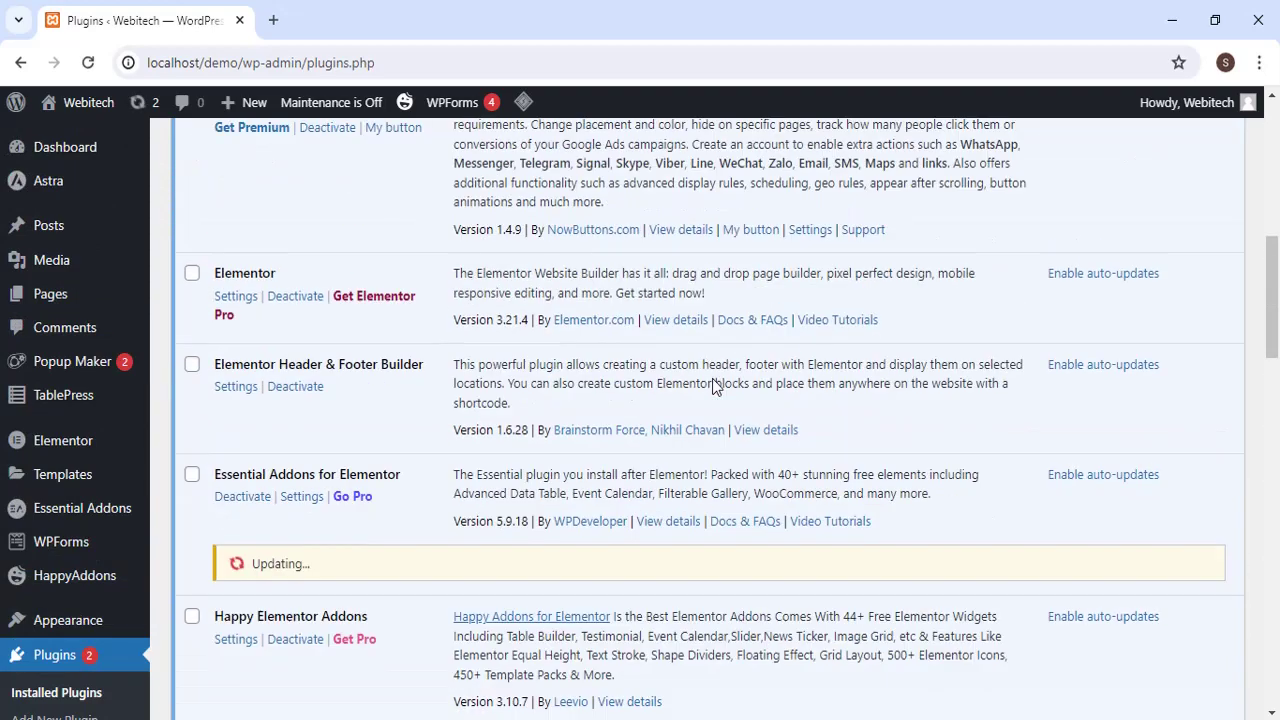
pyautogui.scroll(-1, 711, 383)
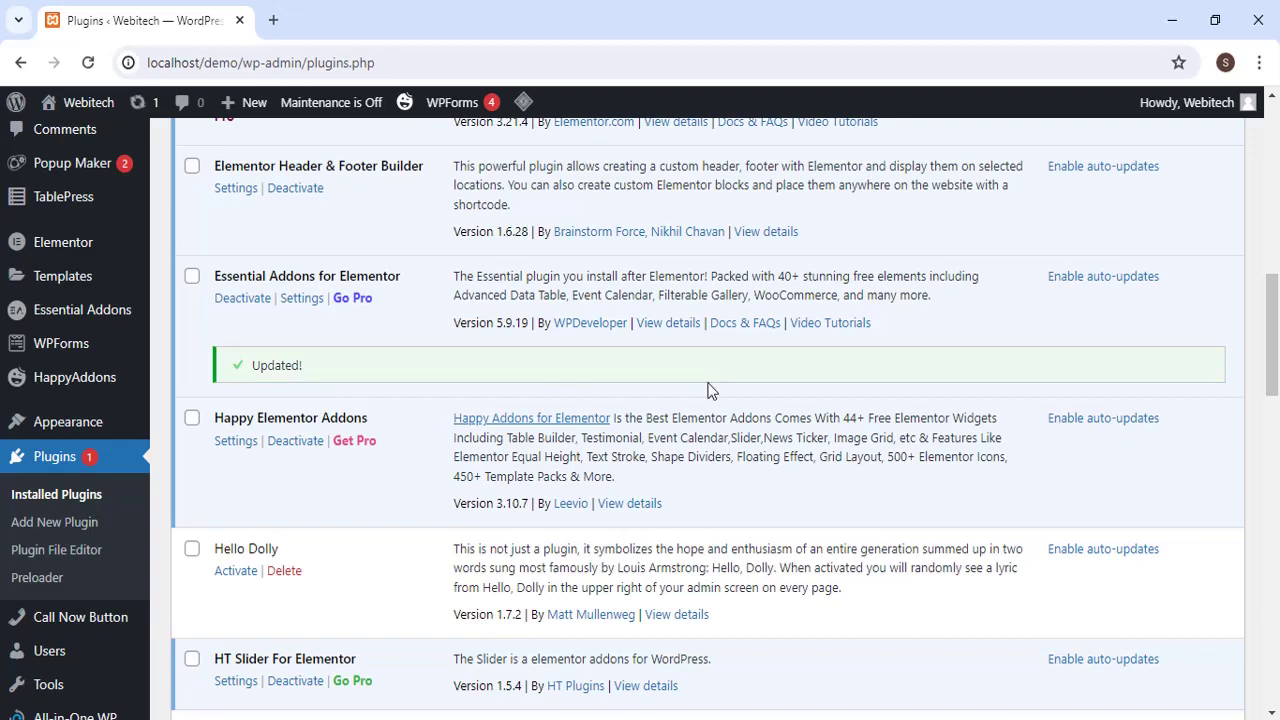
pyautogui.scroll(-15, 707, 390)
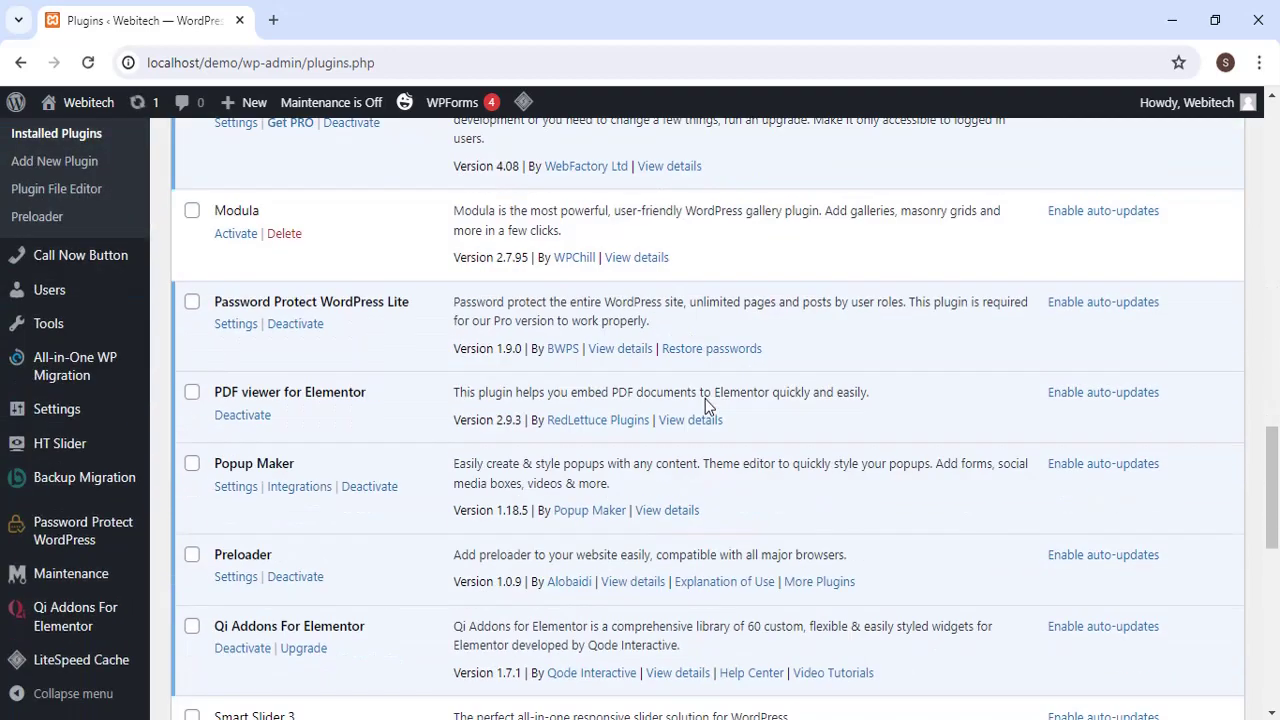
pyautogui.scroll(-3, 703, 403)
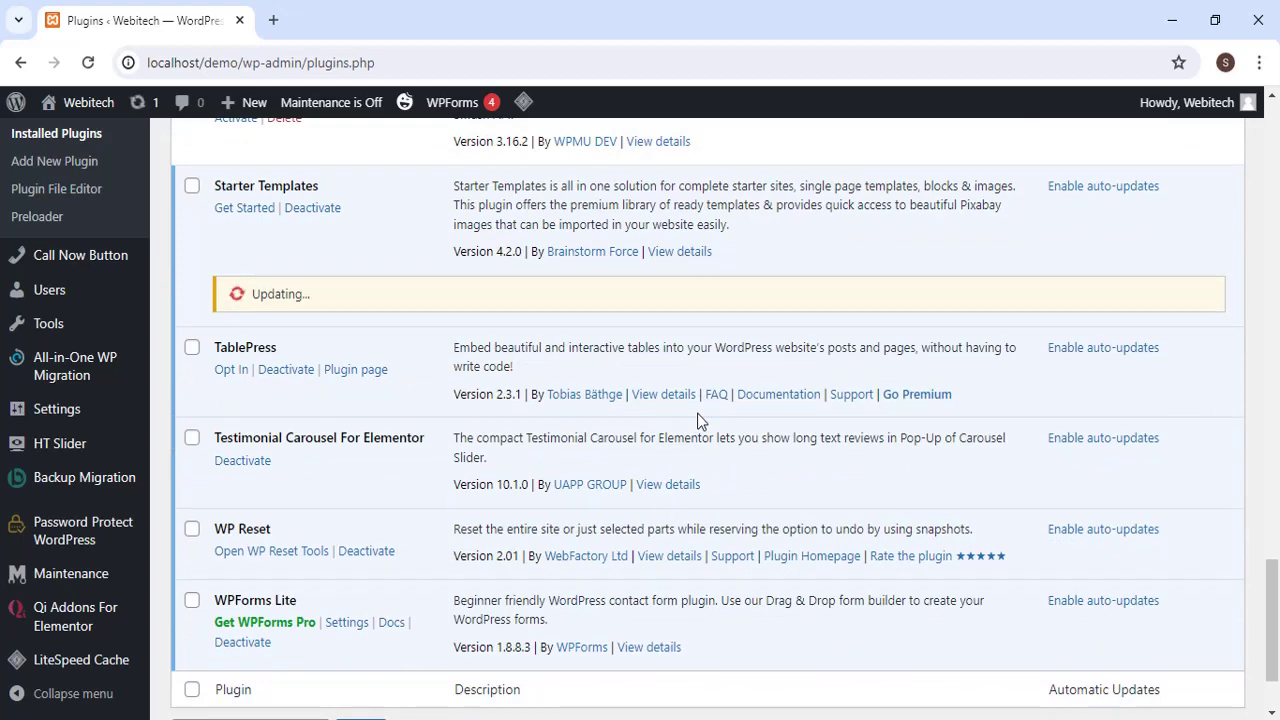
pyautogui.scroll(2, 697, 413)
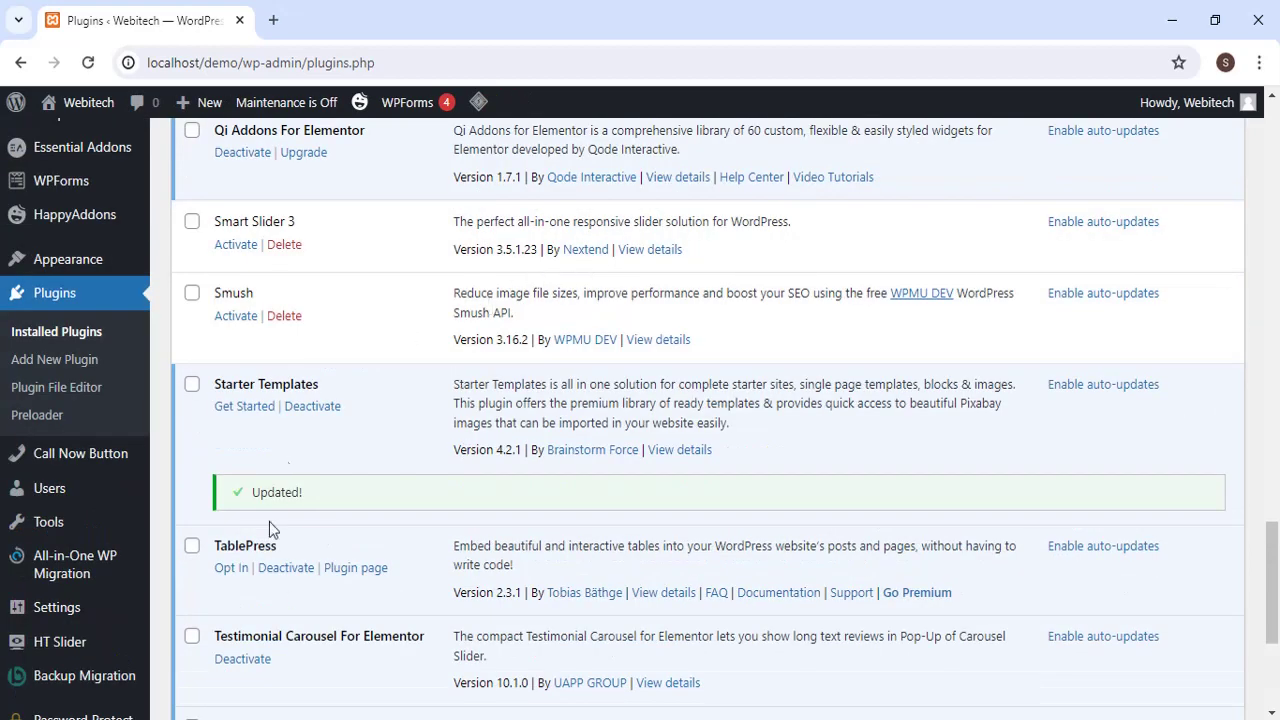
# Open the site's list of pages and view the "demo" page in a new browser tab.
pyautogui.scroll(10, 50, 412)
pyautogui.moveTo(52, 412)
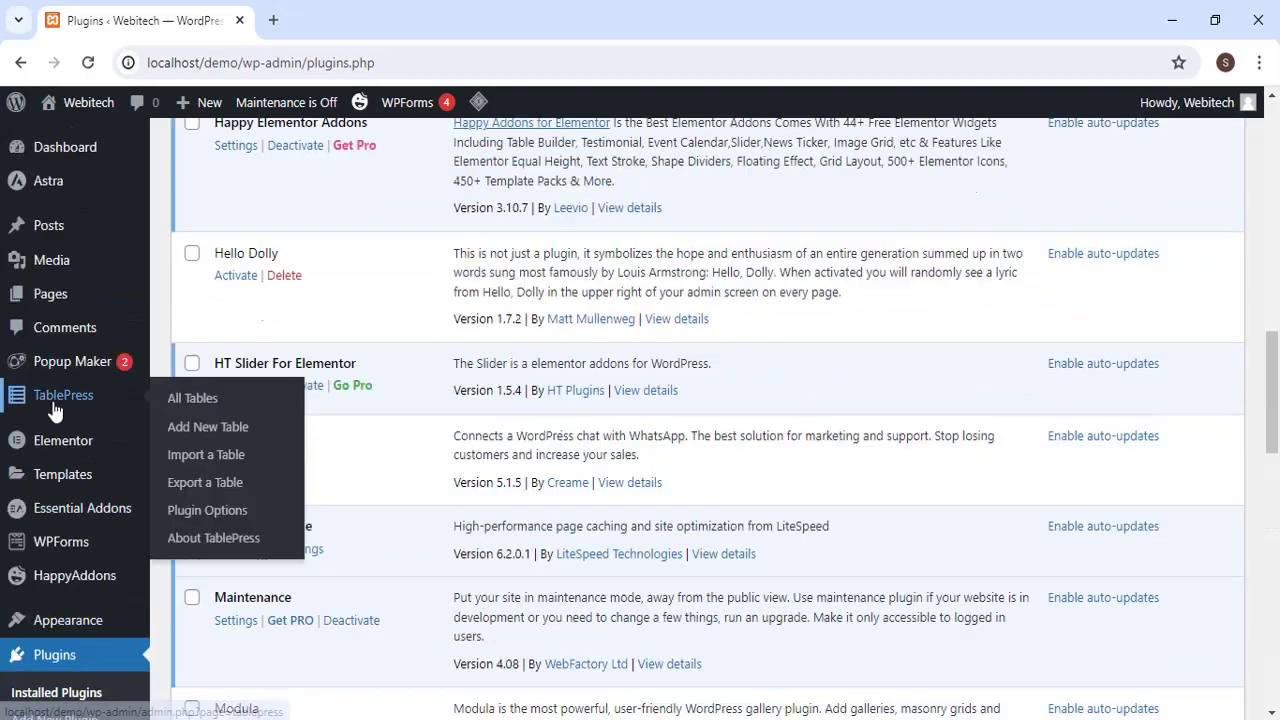
pyautogui.click(79, 300)
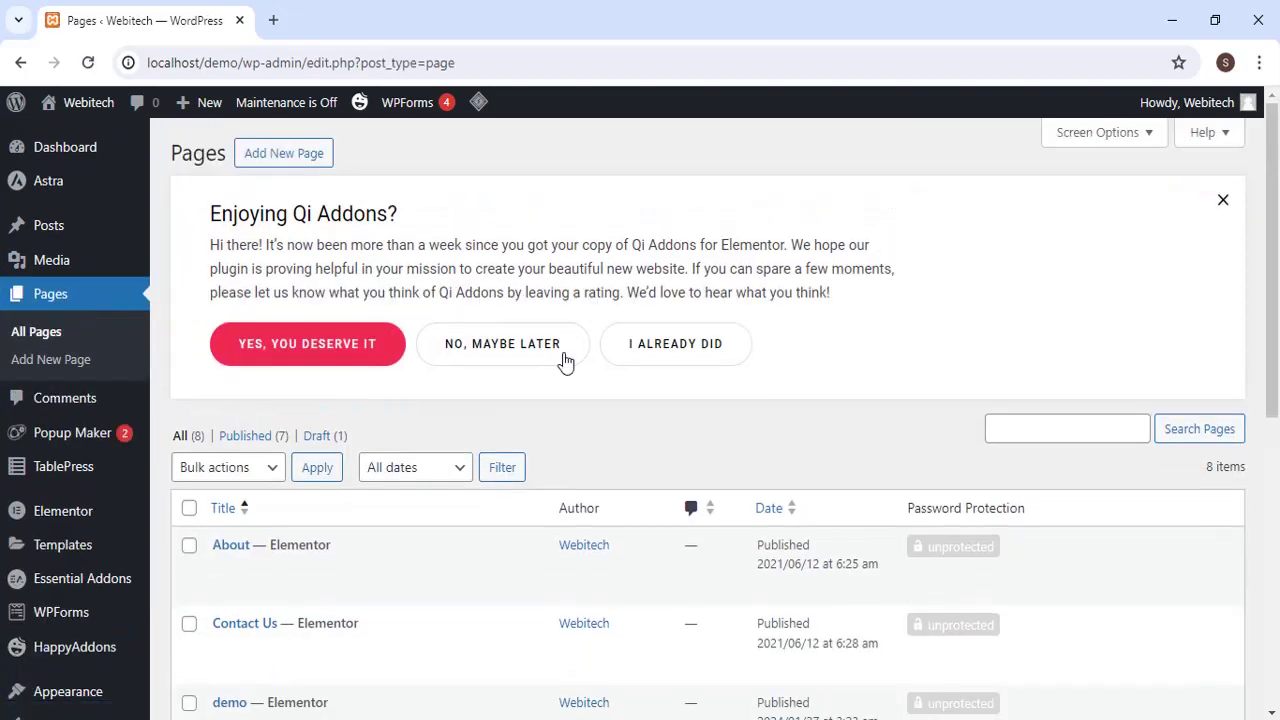
pyautogui.scroll(-4, 700, 410)
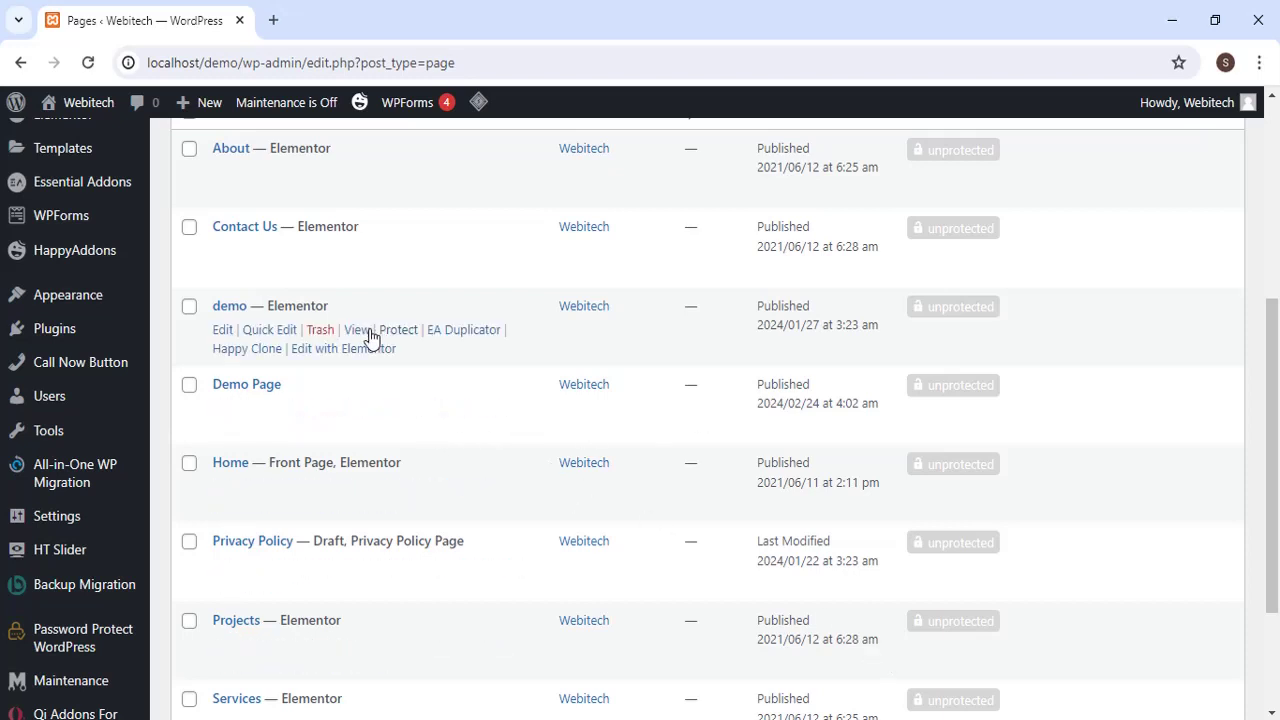
pyautogui.rightClick(357, 330)
pyautogui.click(410, 346)
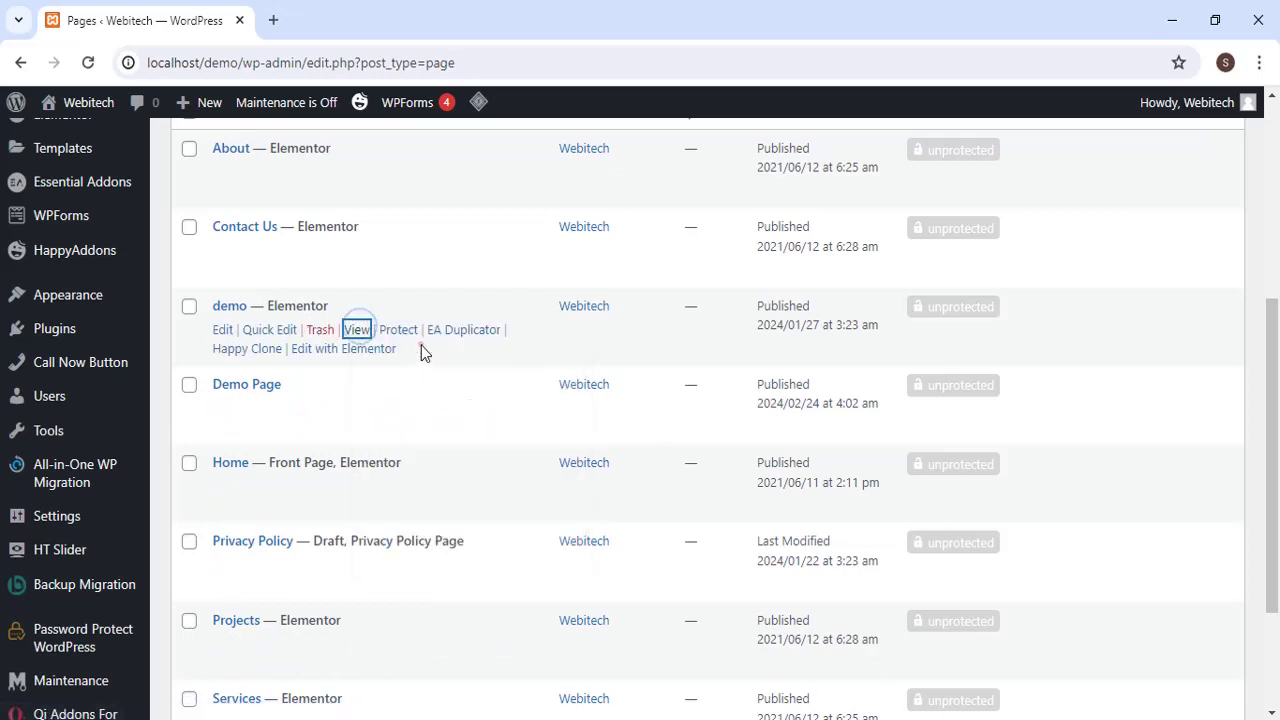
pyautogui.click(338, 10)
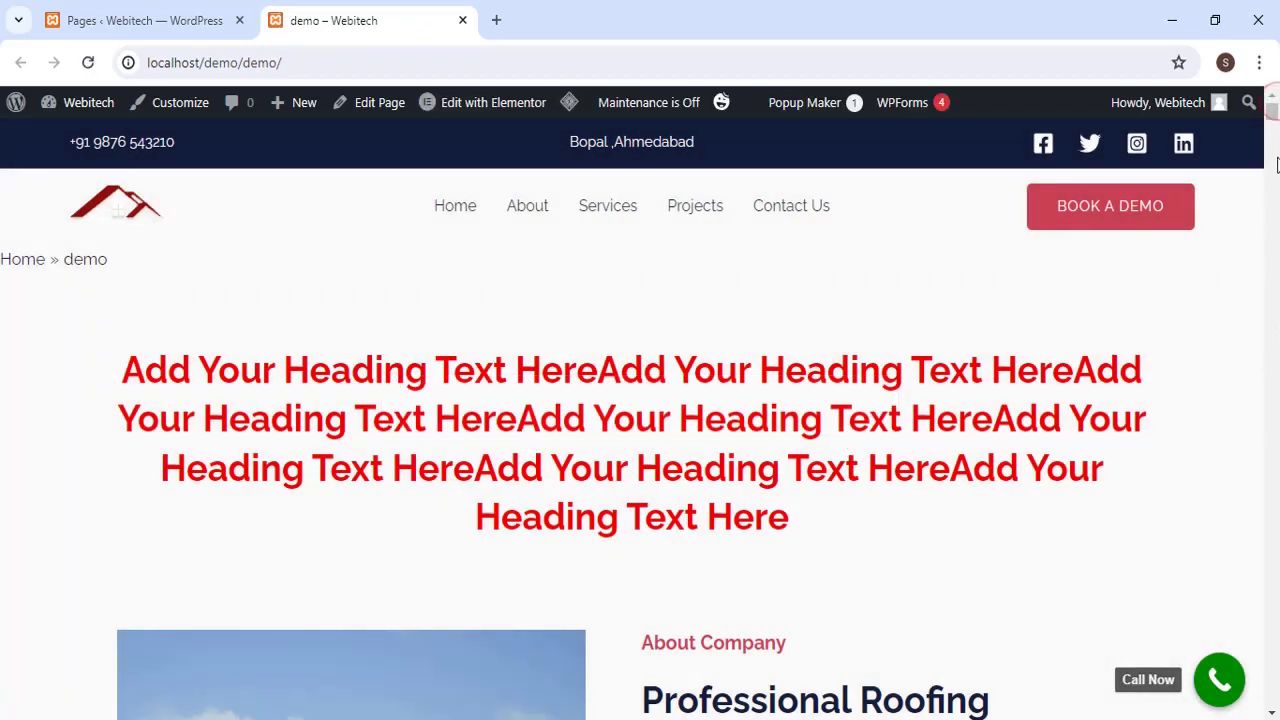
# Examine the "Web development" Free and Pro comparison table near the end of the demo page.
pyautogui.moveTo(1274, 118); pyautogui.dragTo(1272, 697)
pyautogui.scroll(5, 568, 544)
pyautogui.scroll(-1, 186, 503)
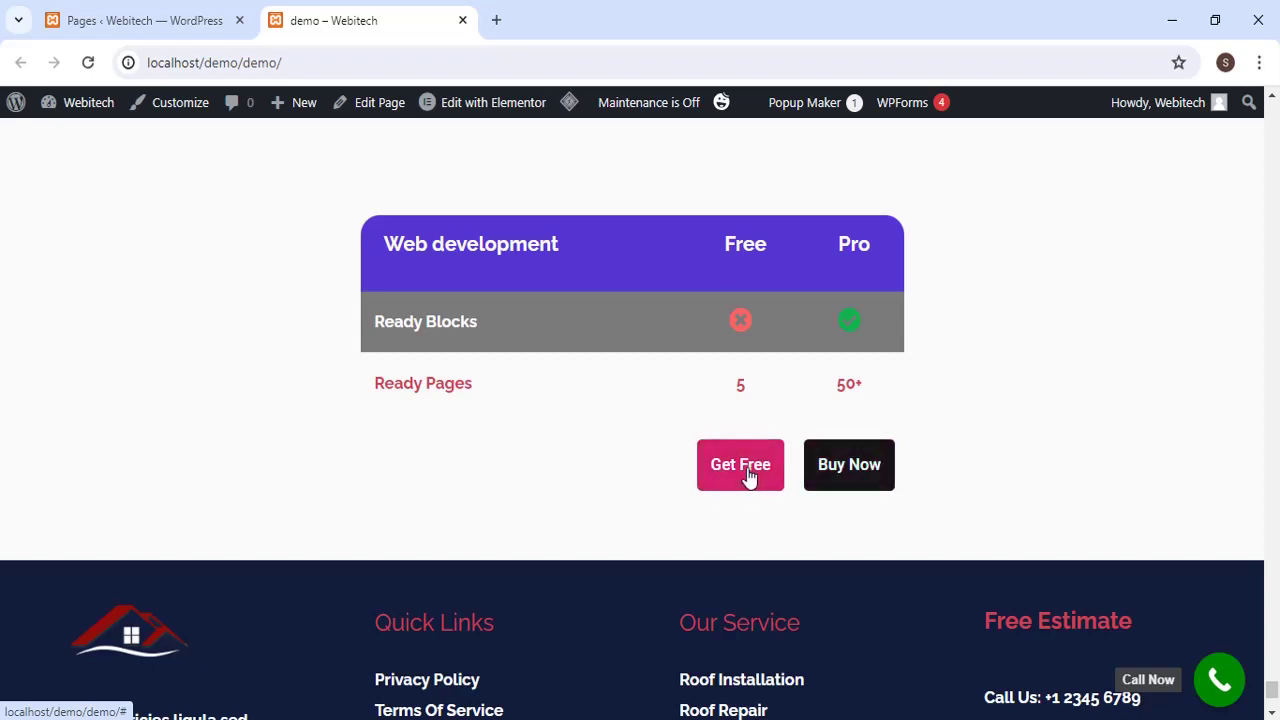
# Open the demo page for editing with Elementor in a new browser tab and switch to it.
pyautogui.moveTo(480, 108)
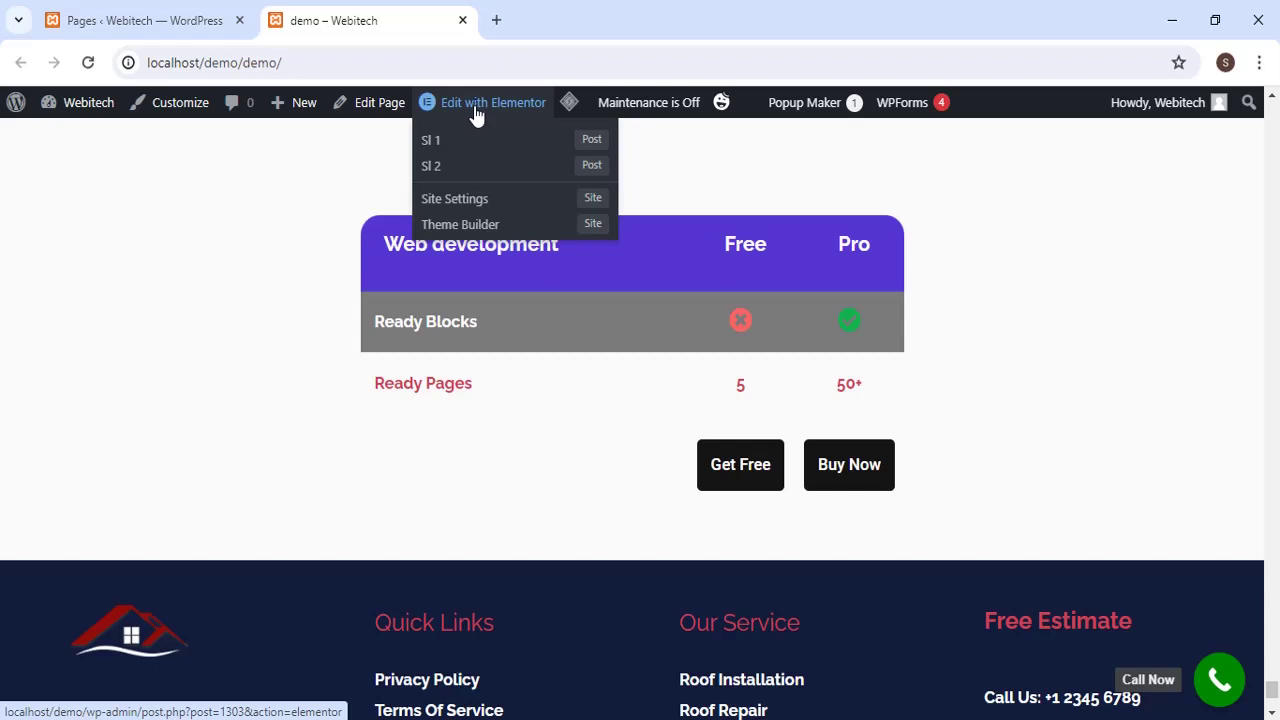
pyautogui.rightClick(476, 114)
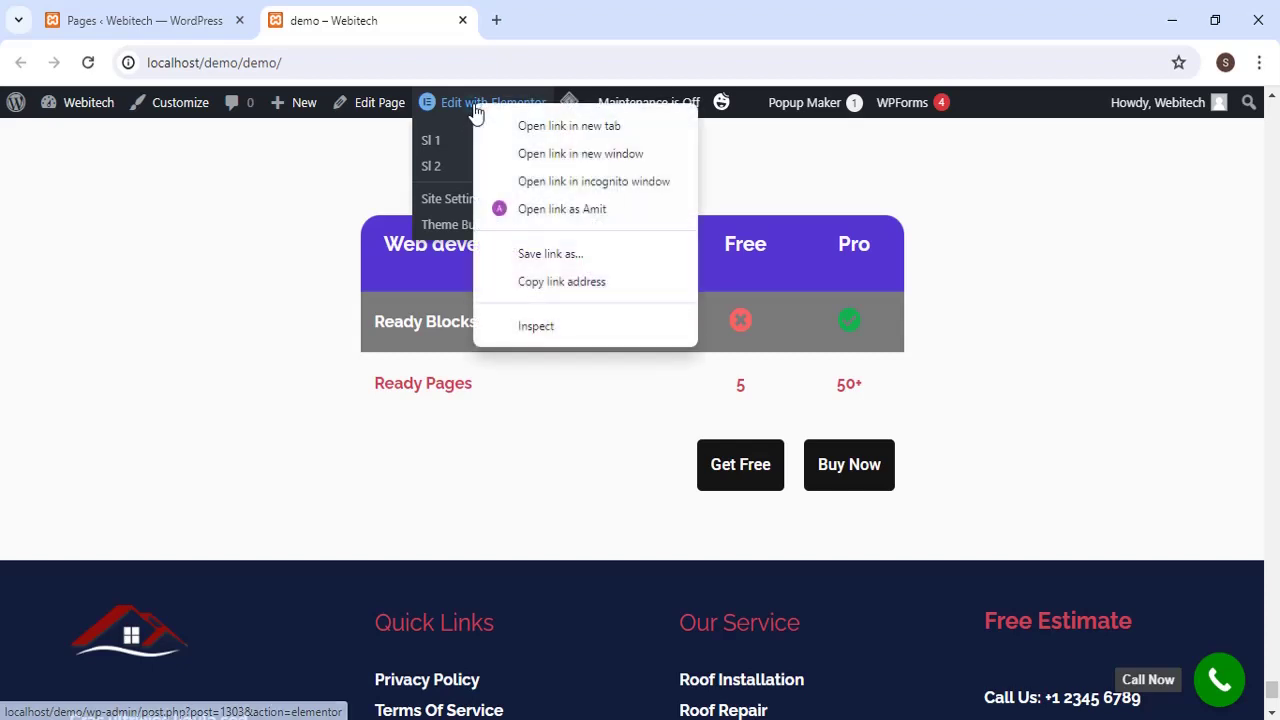
pyautogui.click(555, 127)
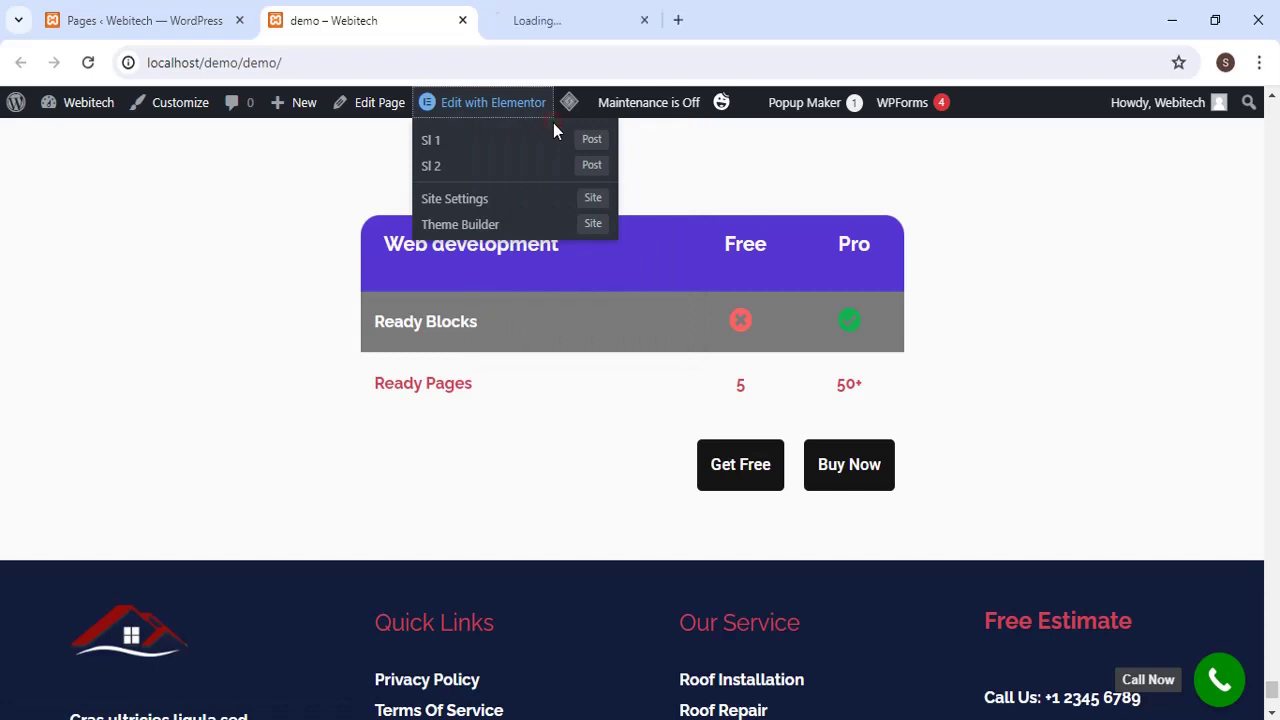
pyautogui.hotkey('ctrl', 'Tab')
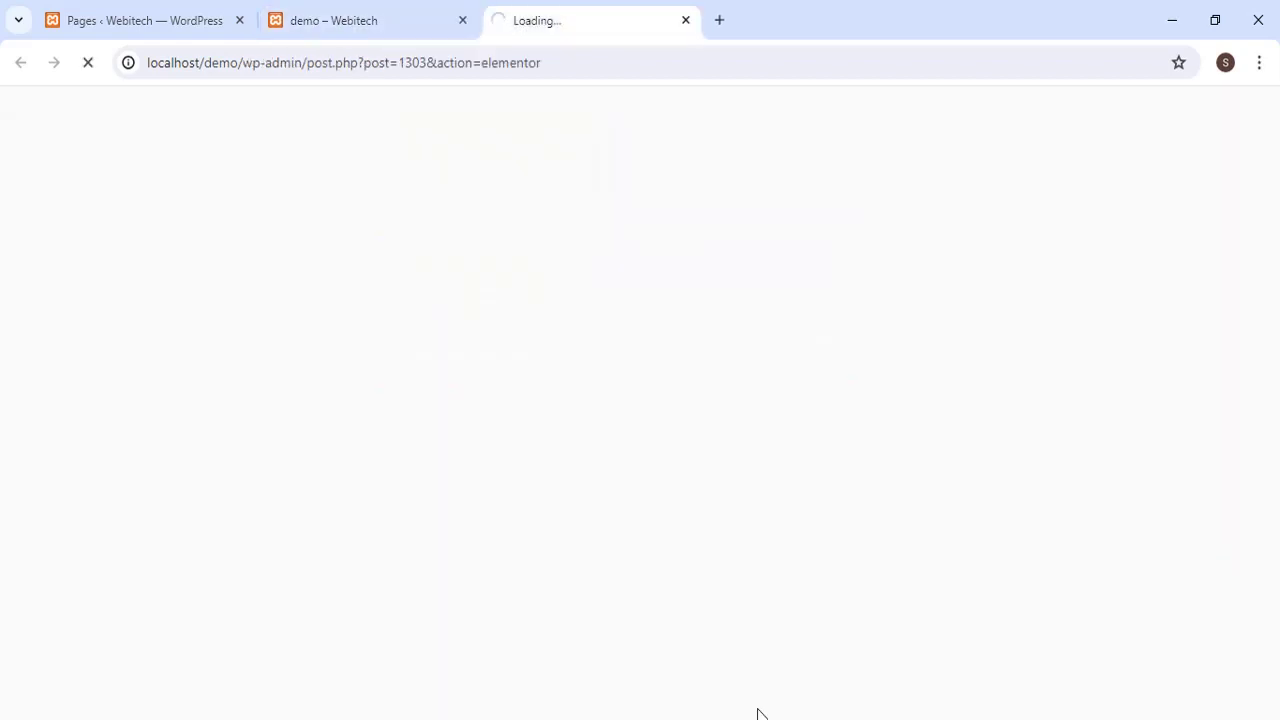
pyautogui.click(378, 10)
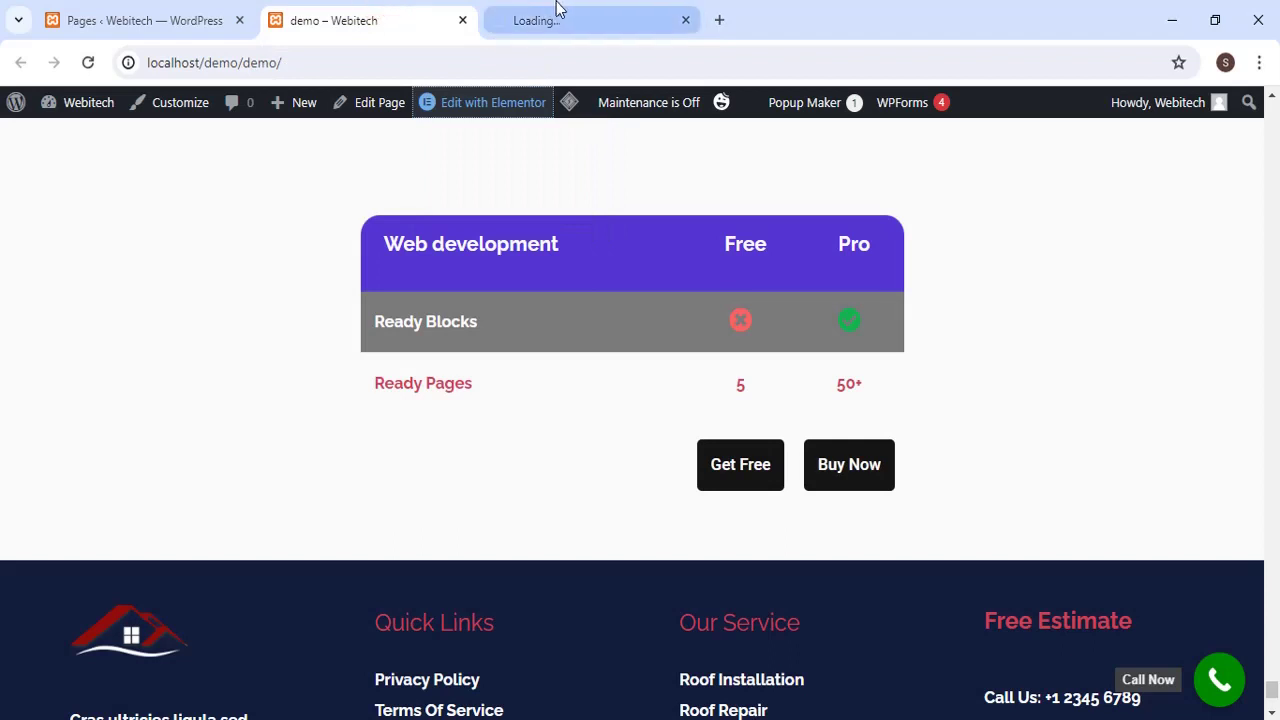
pyautogui.moveTo(560, 8)
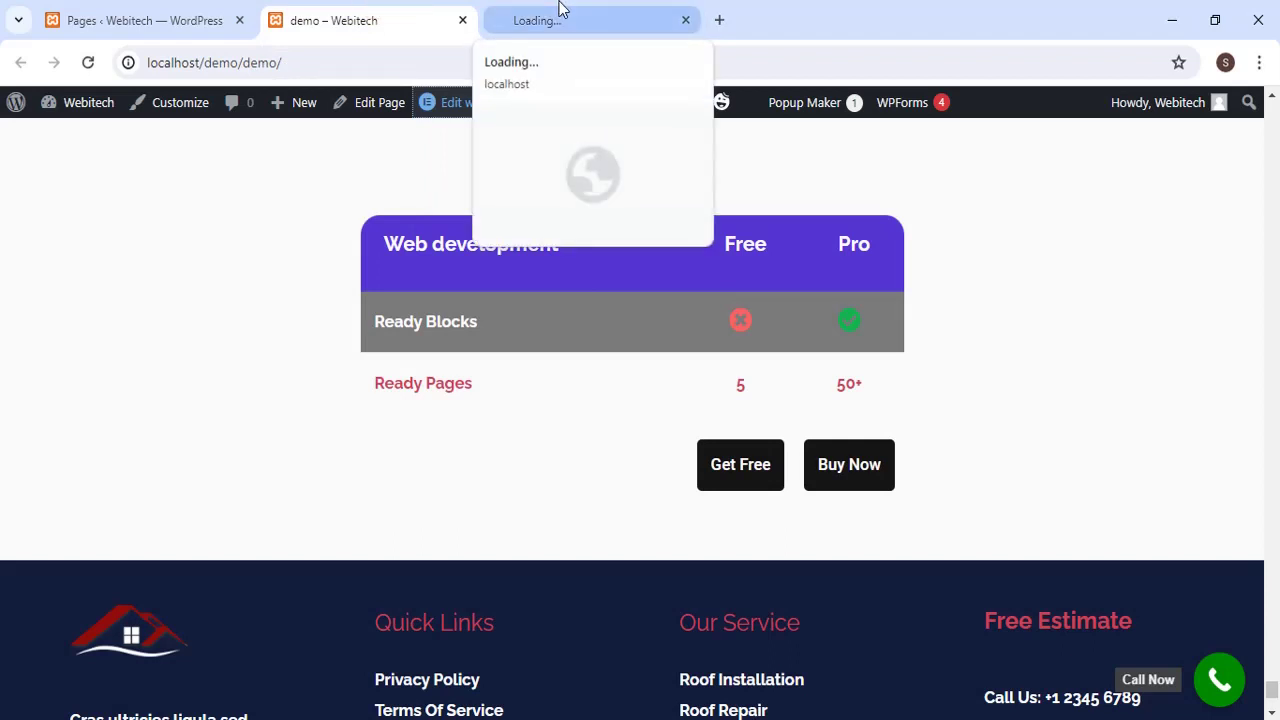
pyautogui.click(560, 8)
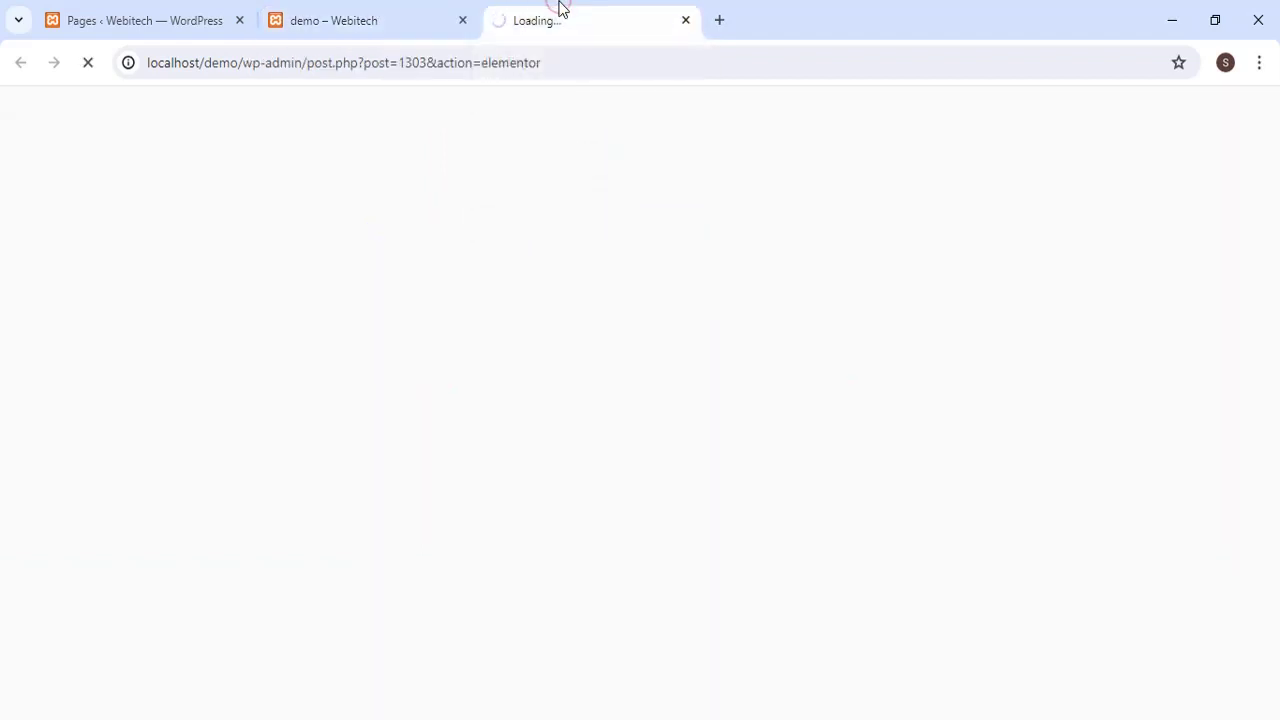
pyautogui.click(451, 11)
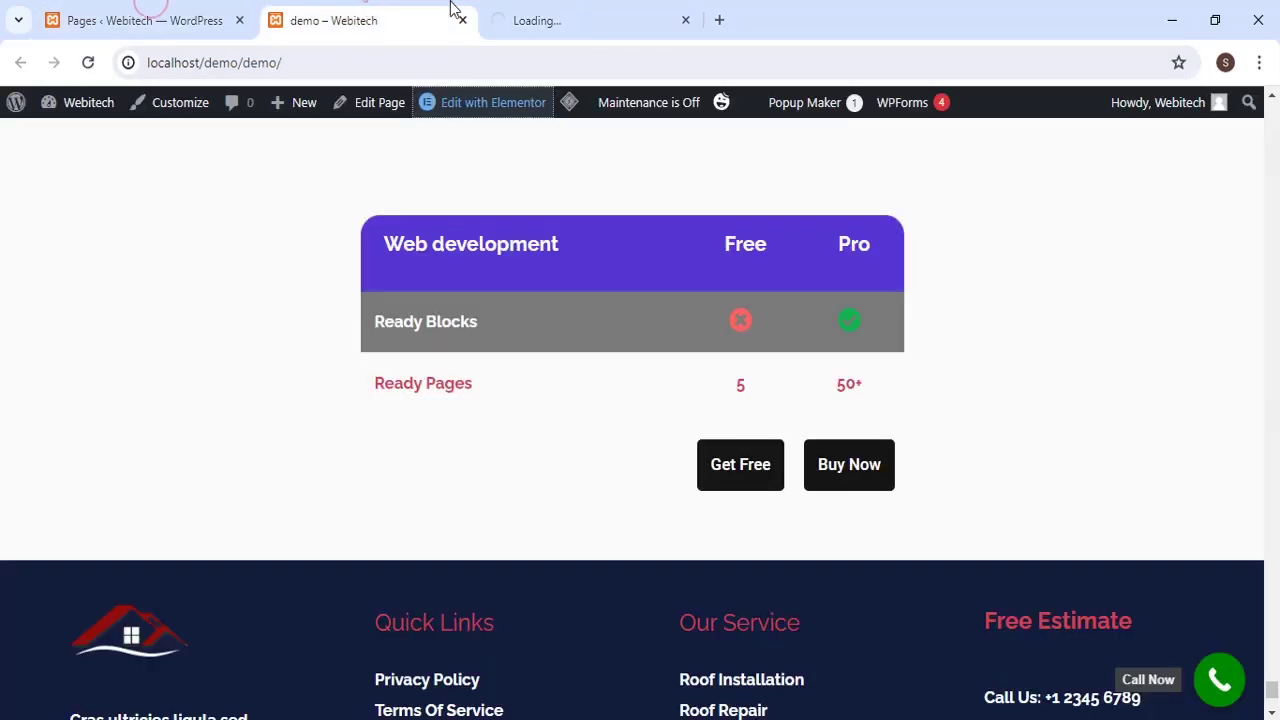
pyautogui.click(657, 8)
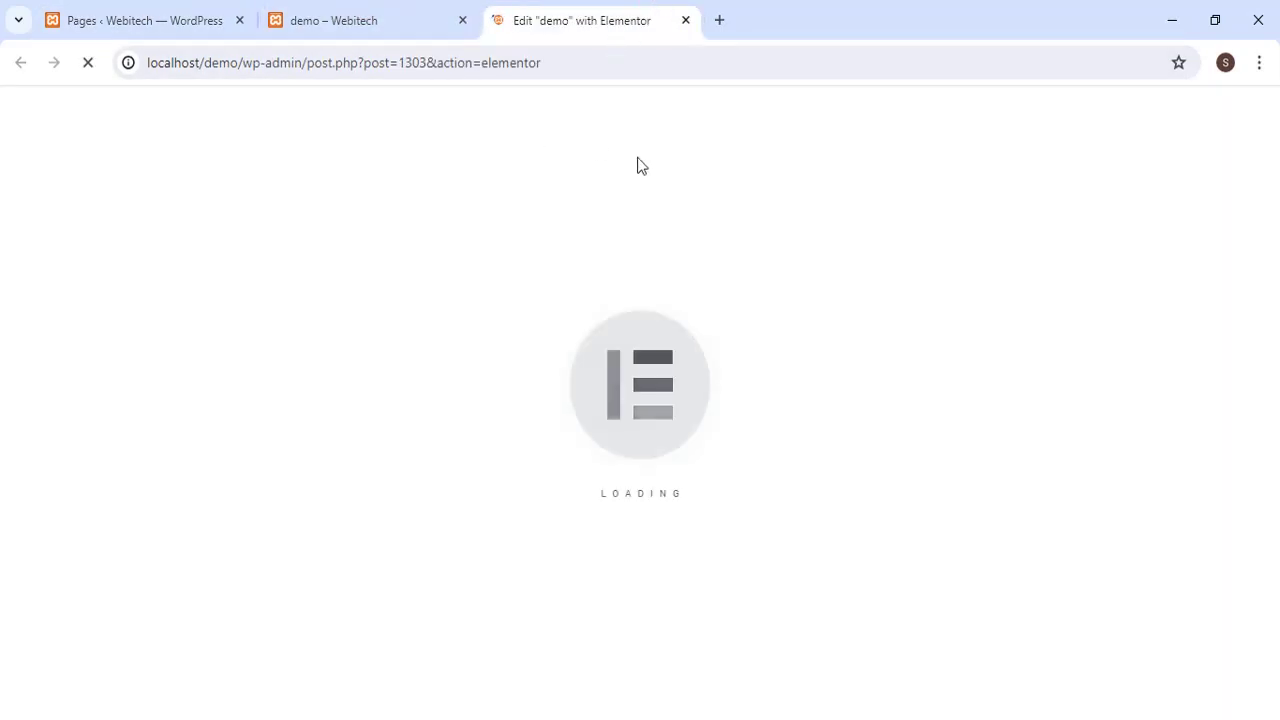
pyautogui.click(338, 10)
pyautogui.click(143, 10)
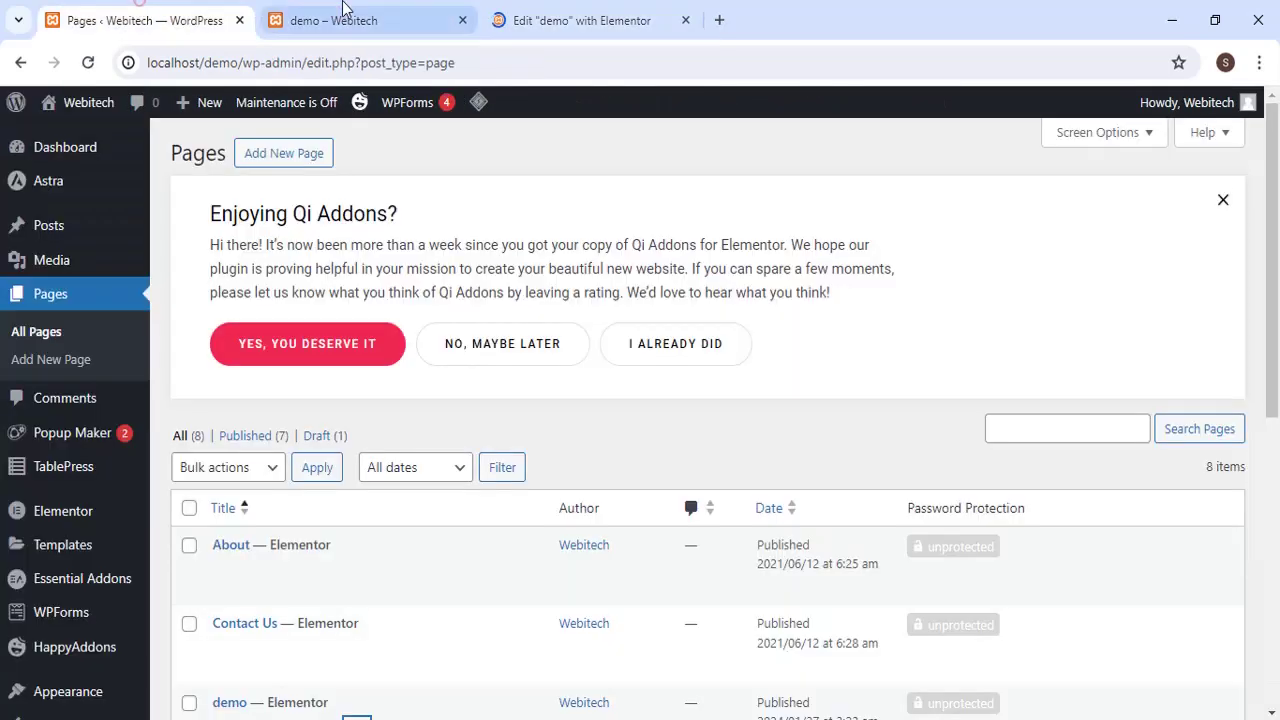
pyautogui.click(383, 14)
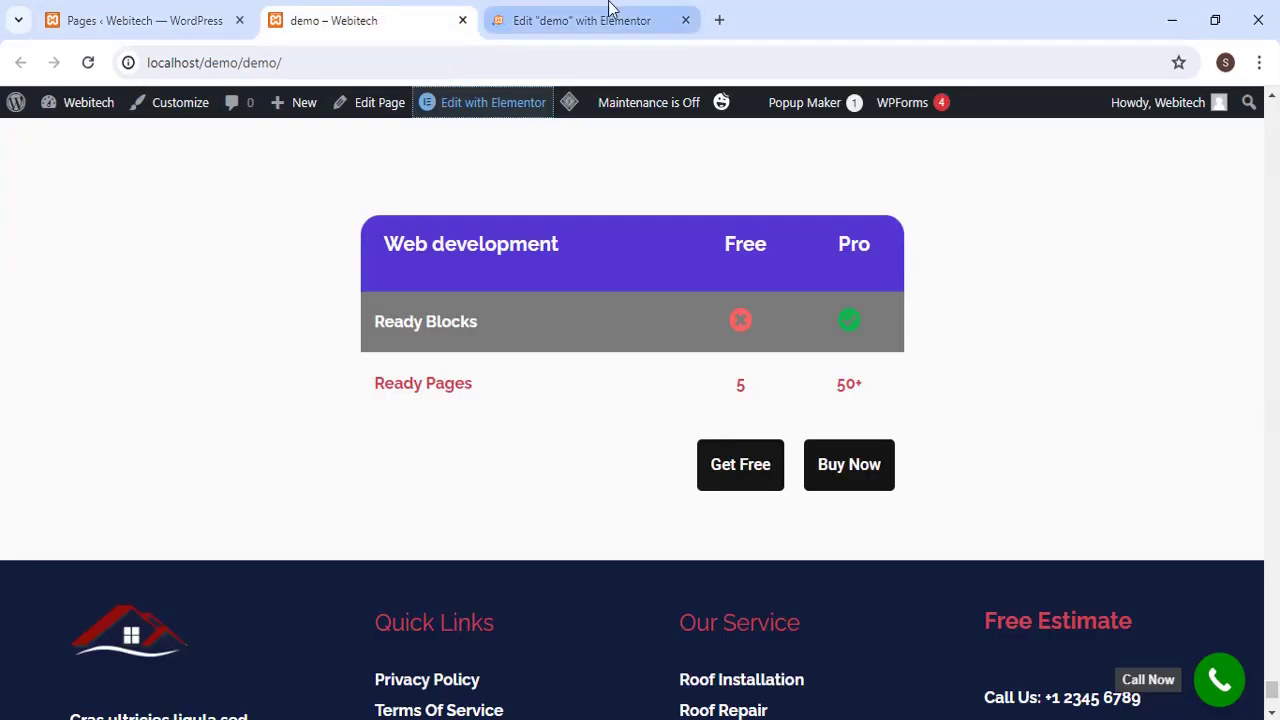
pyautogui.click(612, 10)
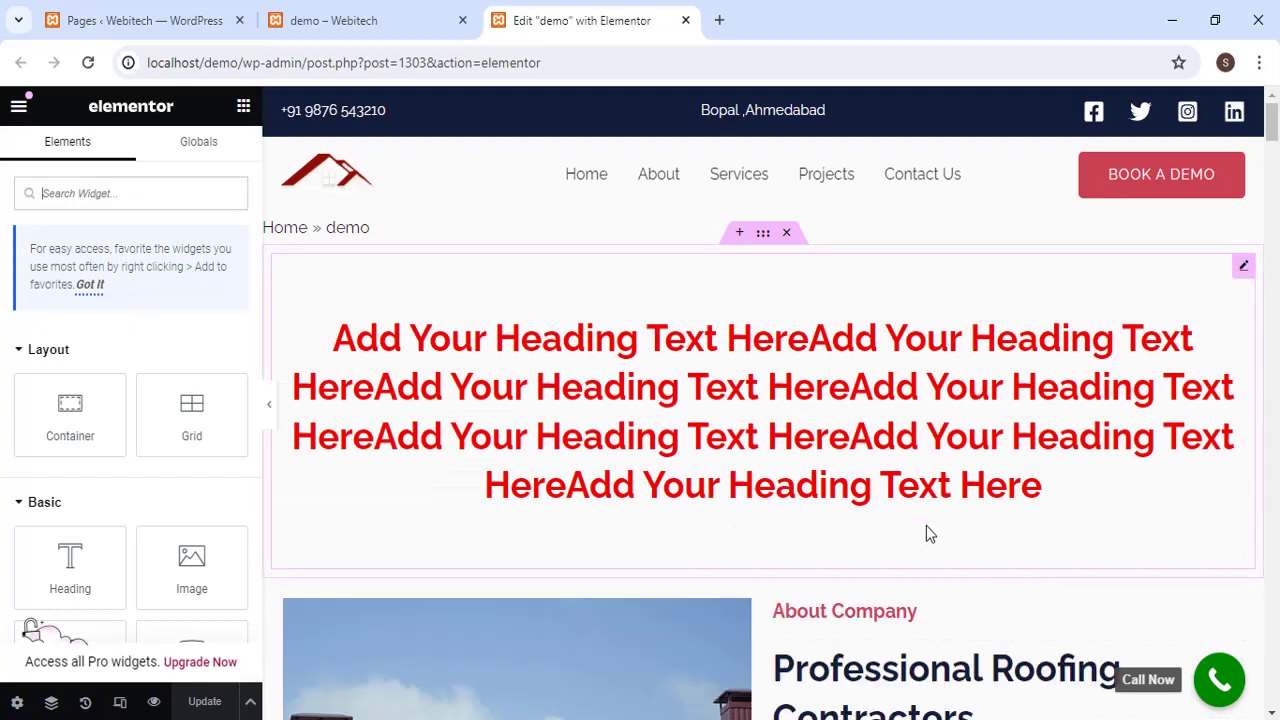
# Add a three-column Flexbox container with a wide middle column at the end of the demo page, below the comparison table.
pyautogui.scroll(-10, 926, 534)
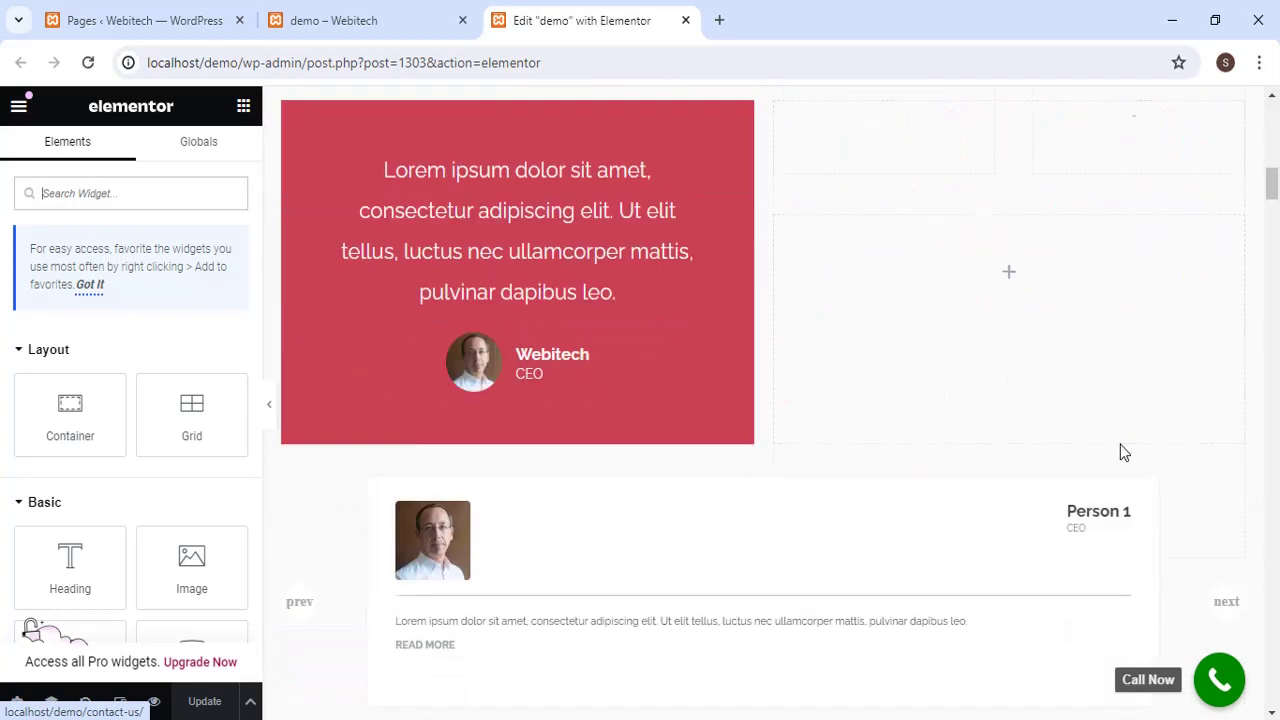
pyautogui.moveTo(1273, 172); pyautogui.dragTo(1260, 649)
pyautogui.scroll(5, 569, 393)
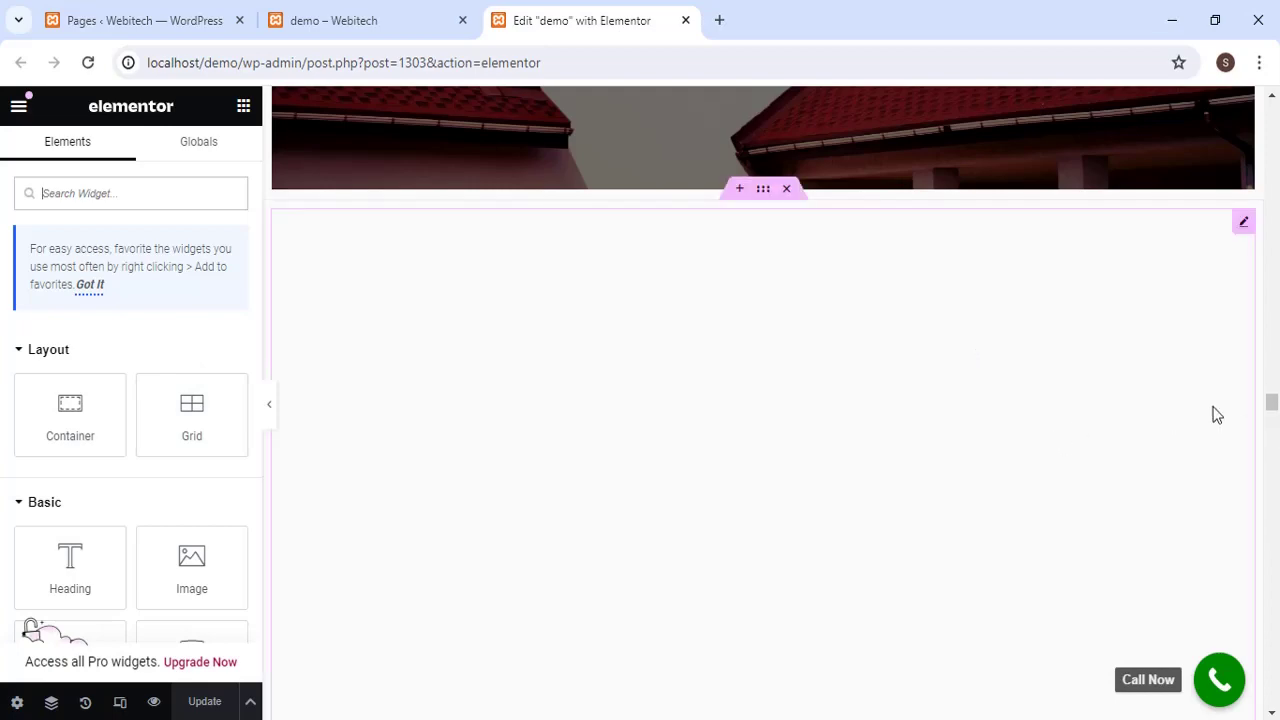
pyautogui.scroll(15, 1268, 380)
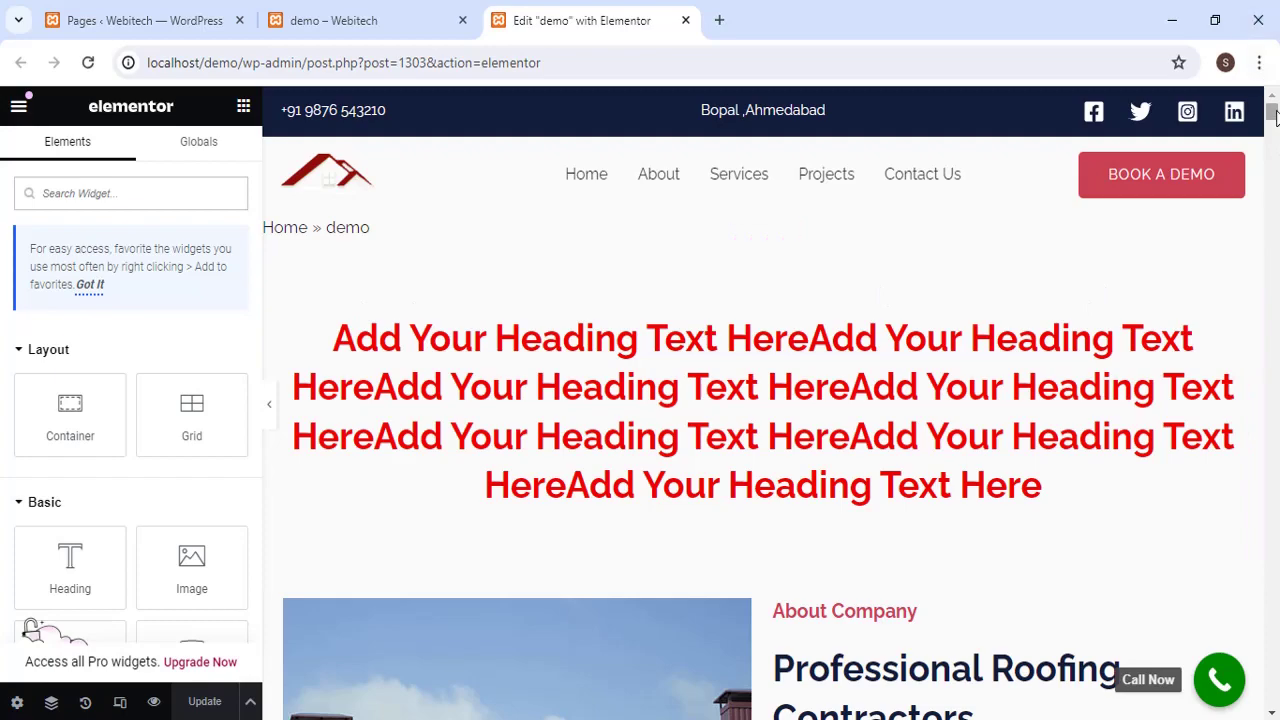
pyautogui.moveTo(1272, 113); pyautogui.dragTo(1271, 712)
pyautogui.scroll(4, 811, 523)
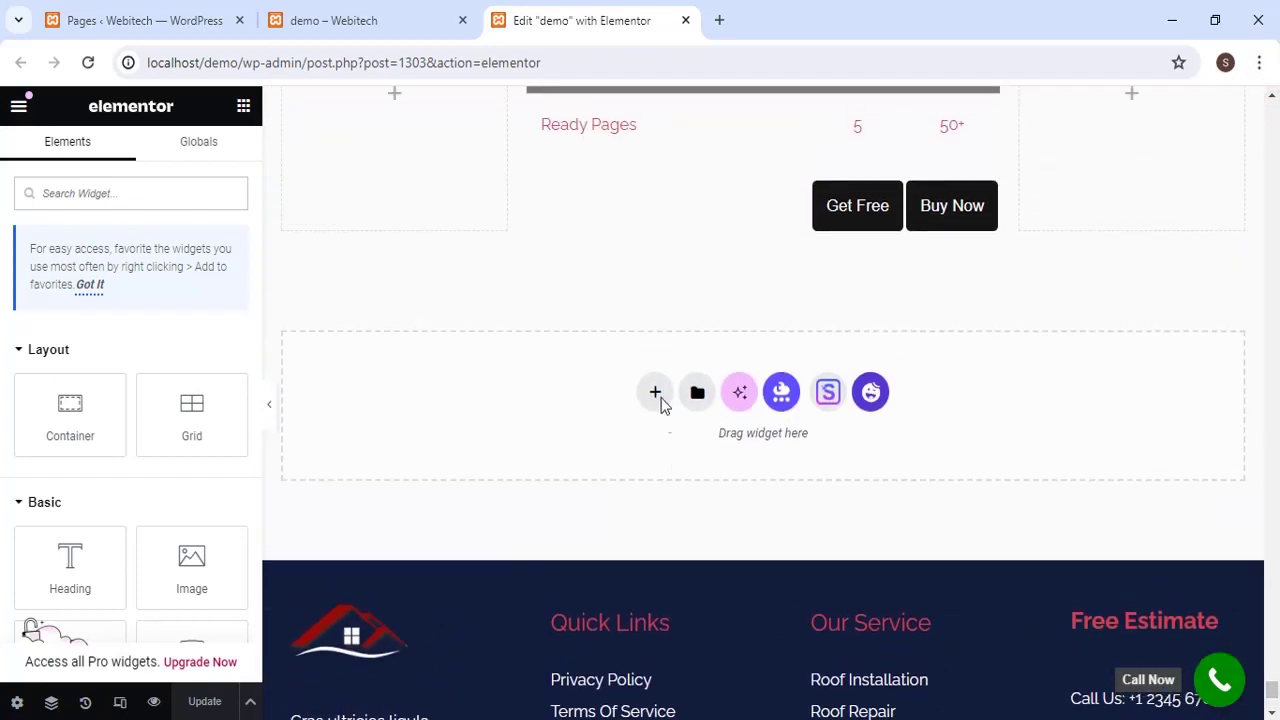
pyautogui.click(658, 398)
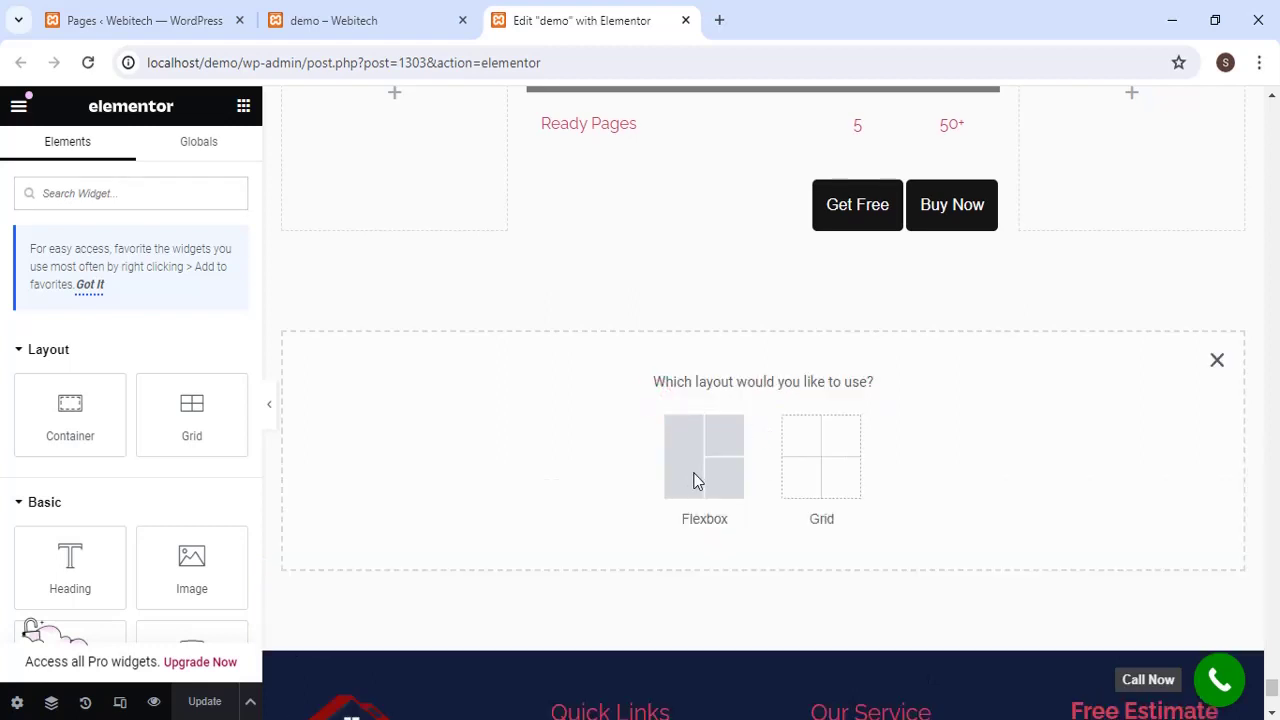
pyautogui.click(695, 480)
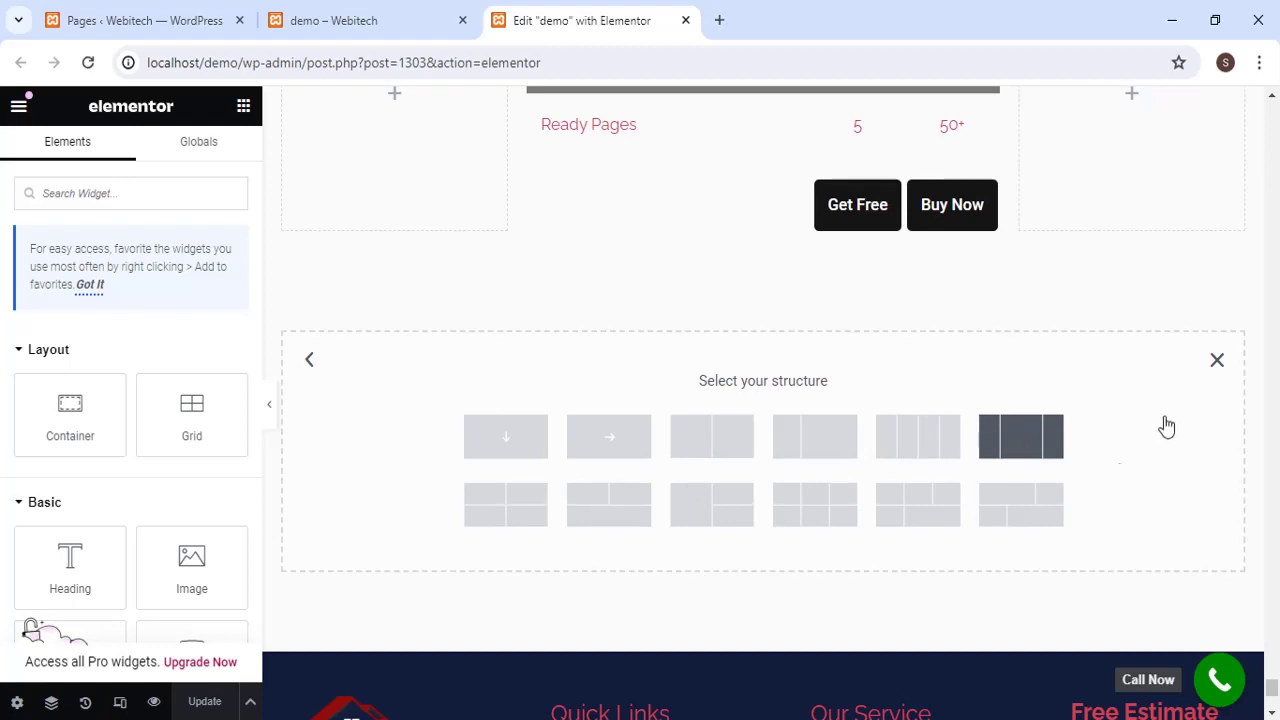
pyautogui.click(1040, 440)
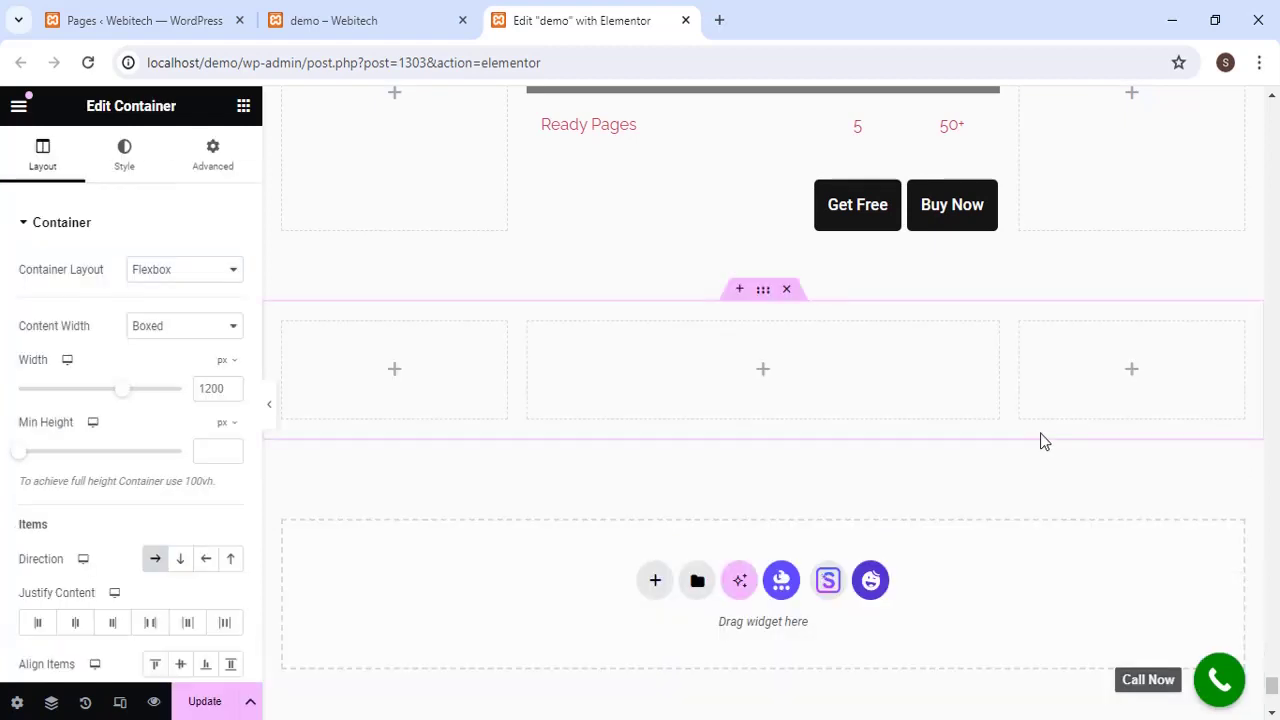
# Unlink the new container's margins, set top and bottom to 50 px with right and left at 0, and return to the widget list.
pyautogui.click(771, 289)
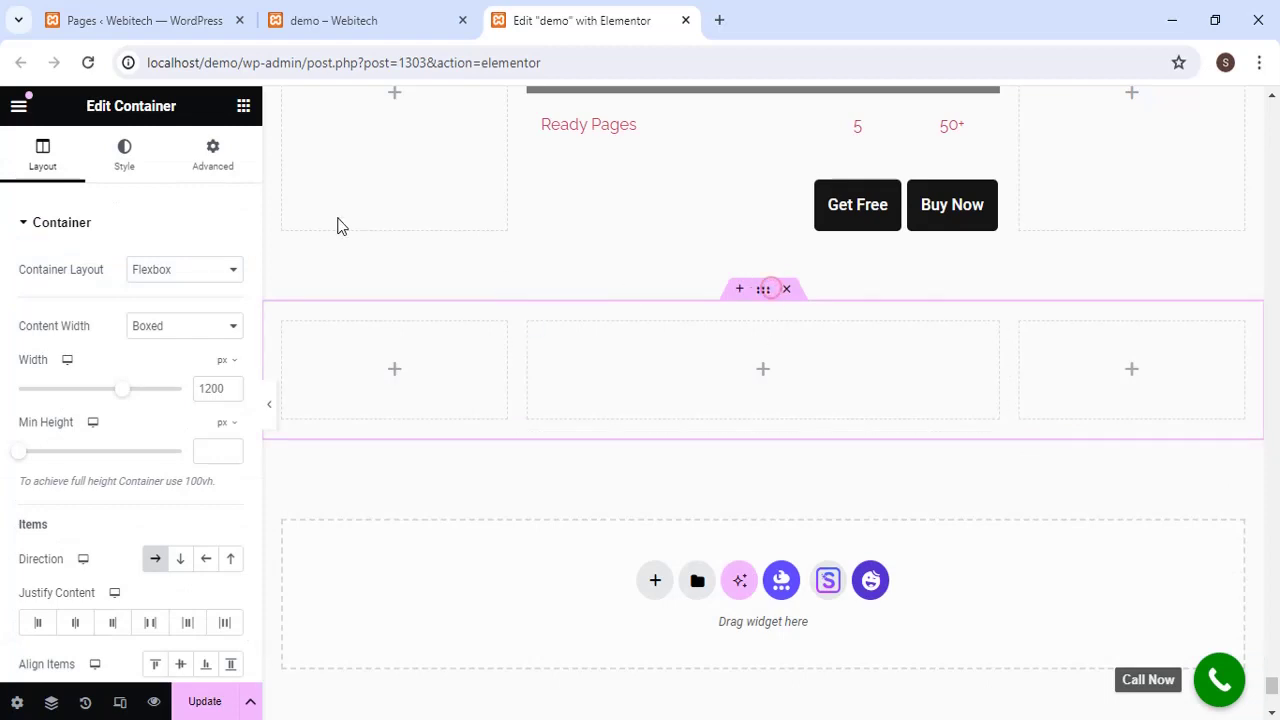
pyautogui.click(212, 152)
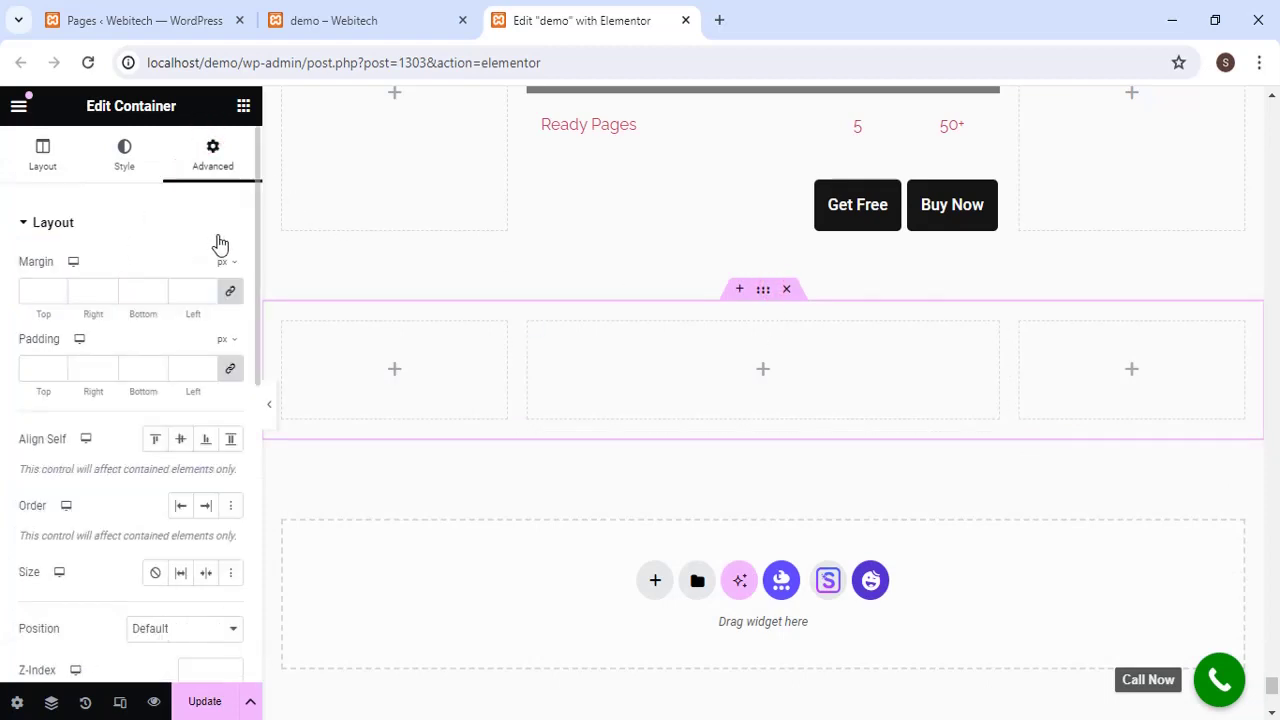
pyautogui.click(236, 297)
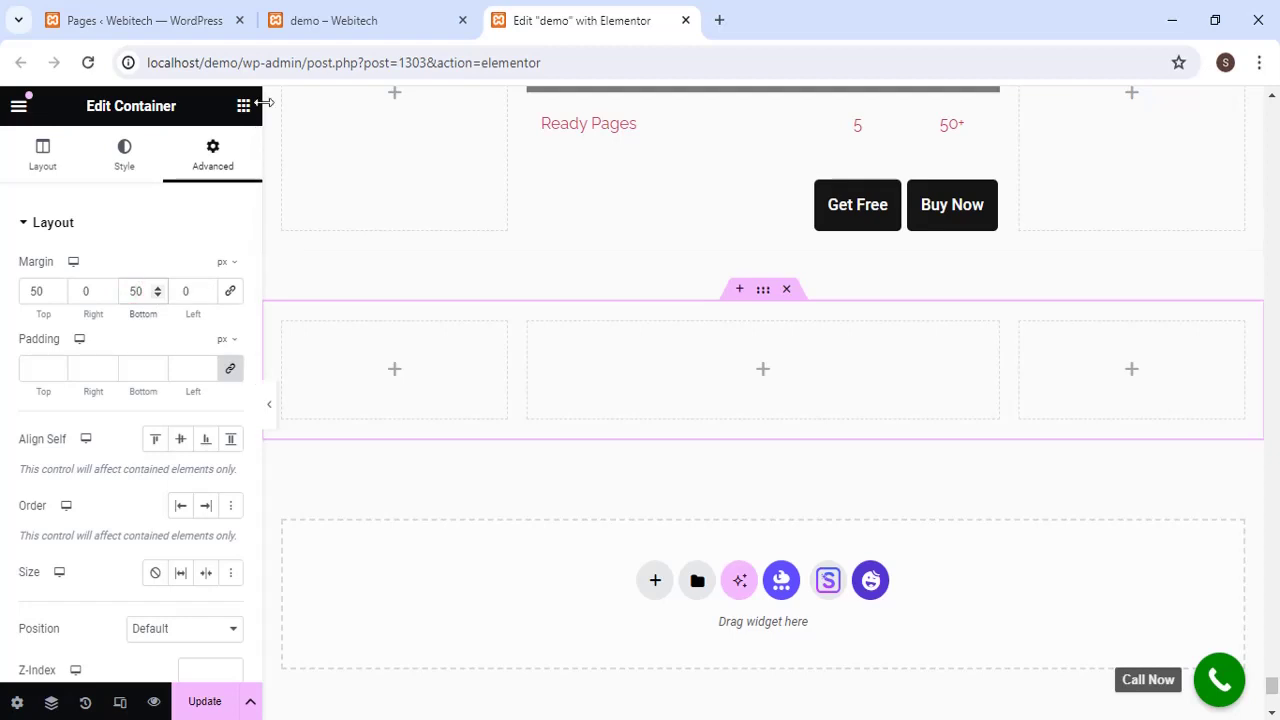
pyautogui.press('Escape')
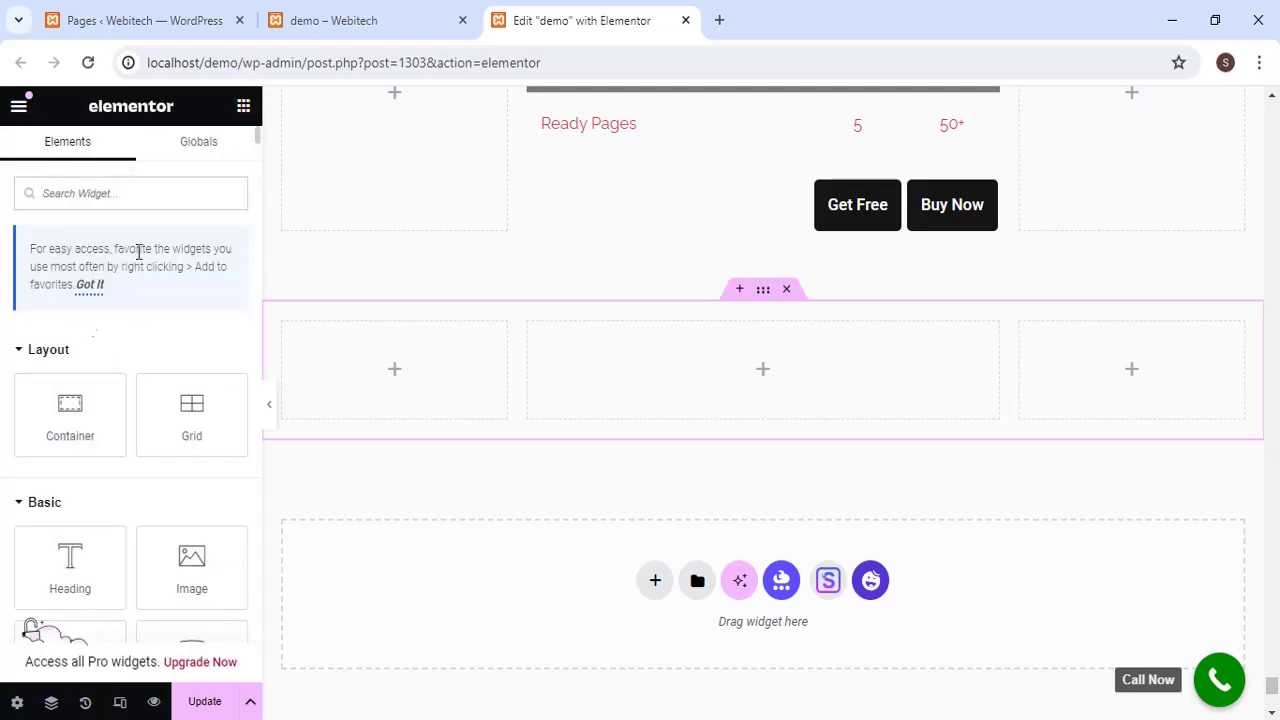
# Collapse the widget categories from Layout through Section With Carousel, including Basic, Pro, General, HT Slider and Testimonials Carousel.
pyautogui.click(70, 360)
pyautogui.click(68, 400)
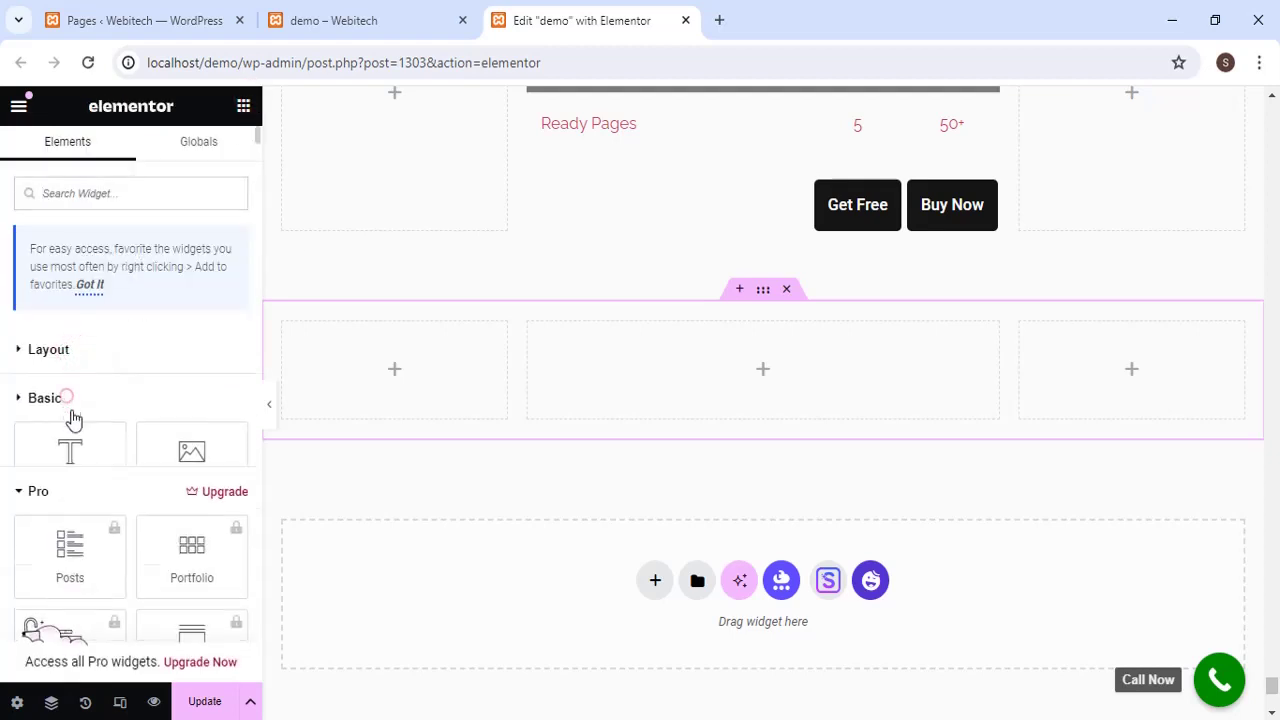
pyautogui.click(76, 450)
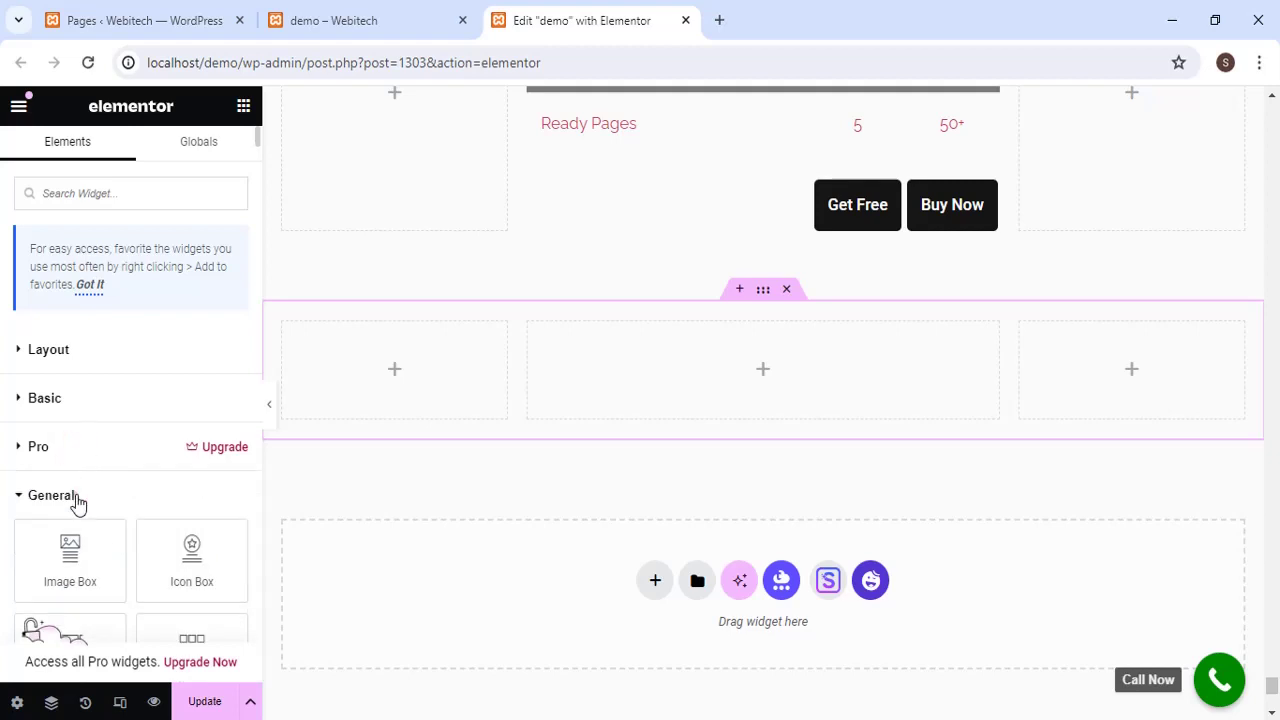
pyautogui.click(76, 497)
pyautogui.scroll(-3, 84, 545)
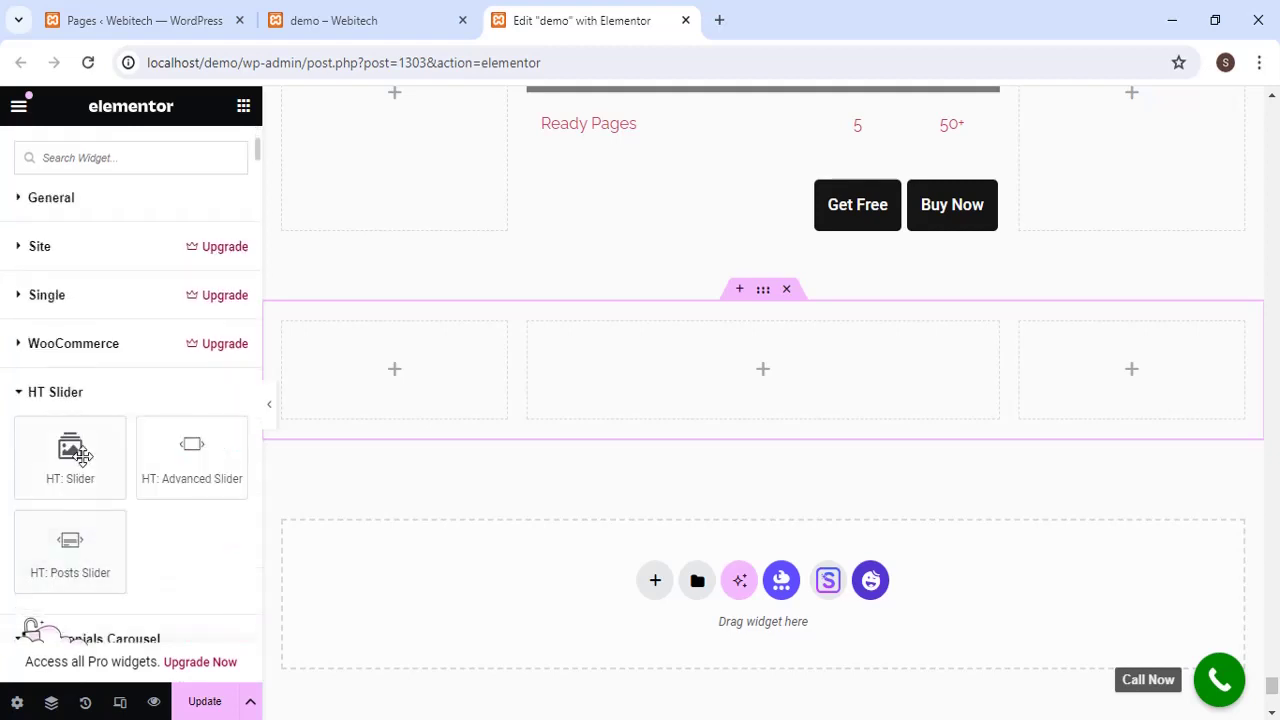
pyautogui.click(76, 400)
pyautogui.scroll(-3, 74, 403)
pyautogui.scroll(2, 27, 380)
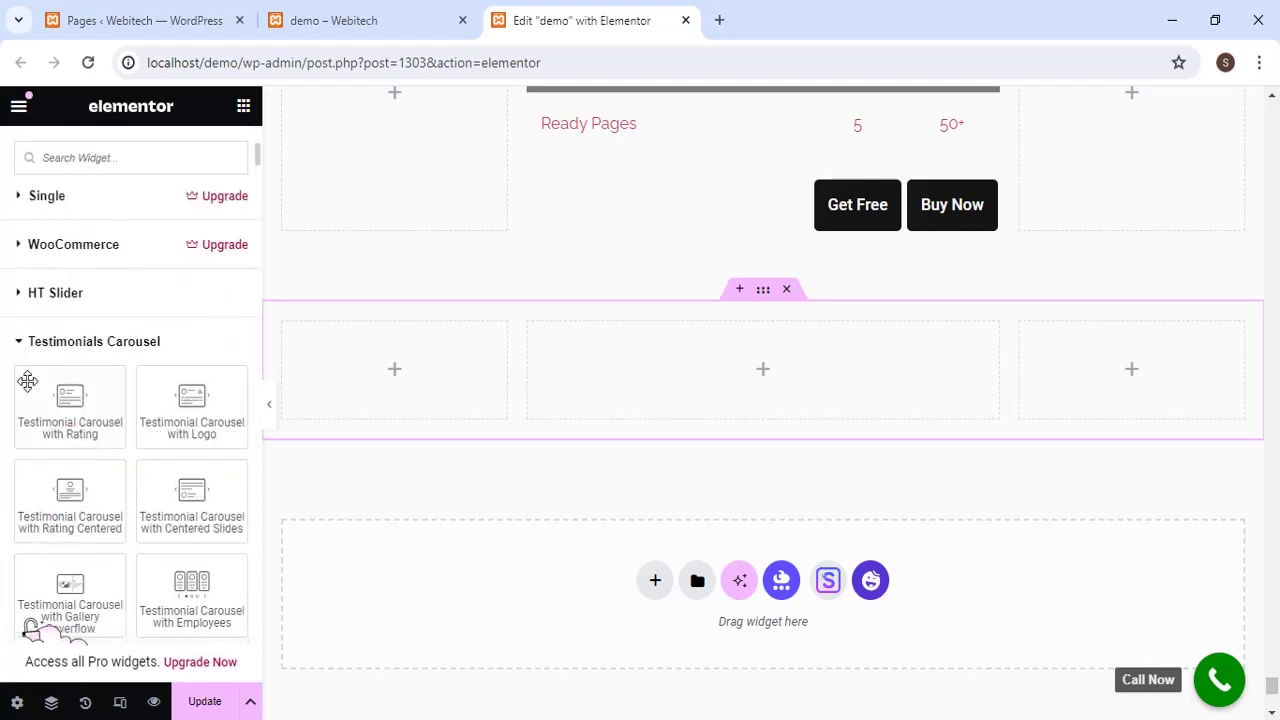
pyautogui.click(62, 341)
pyautogui.click(98, 389)
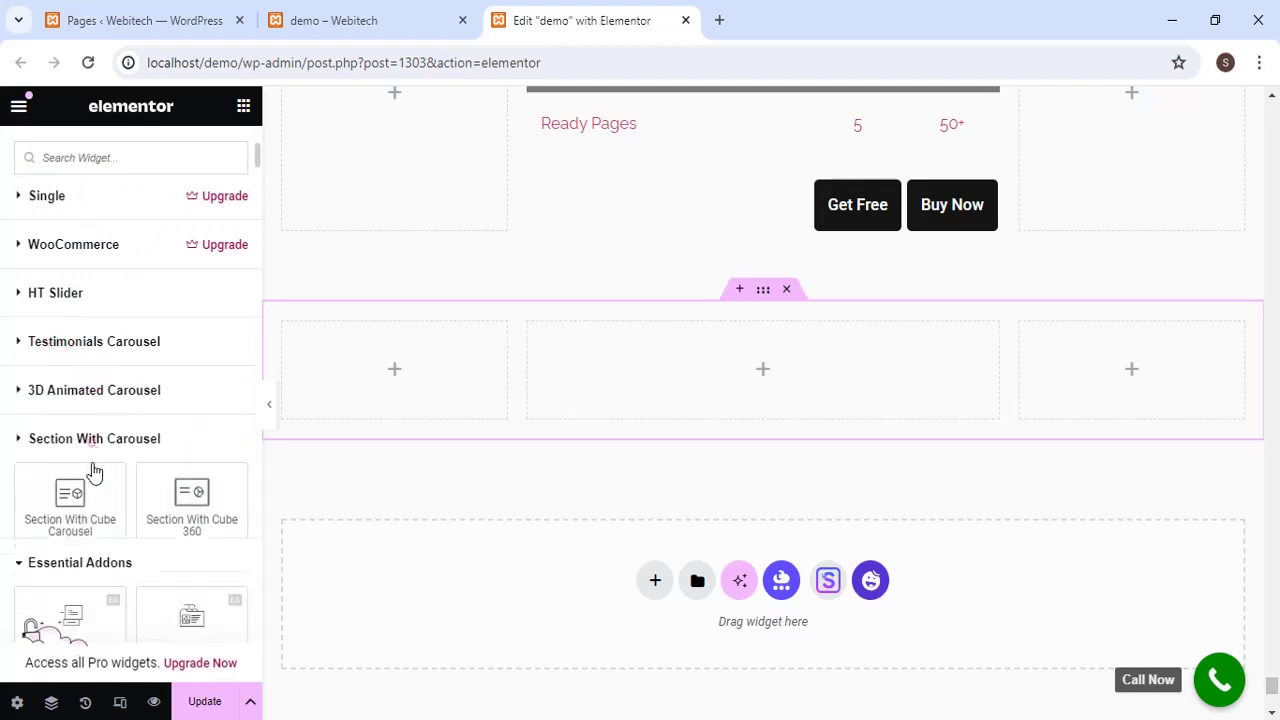
pyautogui.click(92, 443)
# Add the Photo Stack widget to the middle column of the new container and dismiss the browser notification.
pyautogui.scroll(-20, 98, 490)
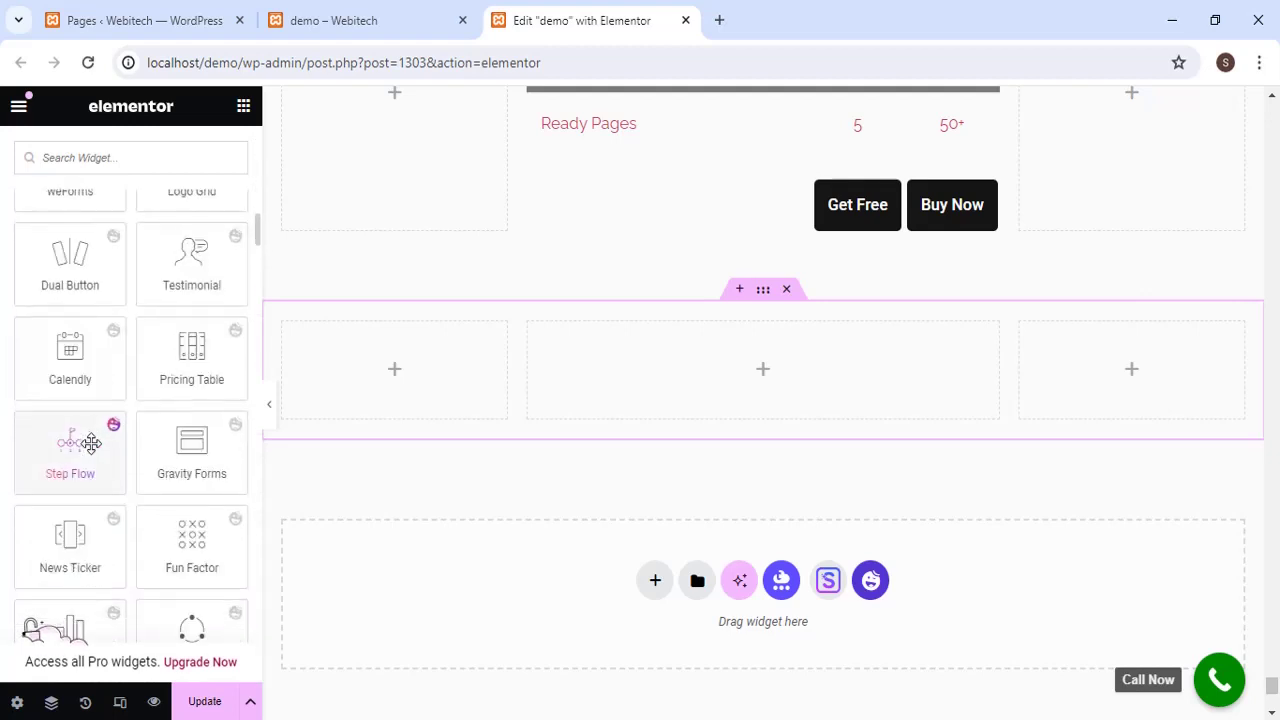
pyautogui.scroll(-3, 89, 437)
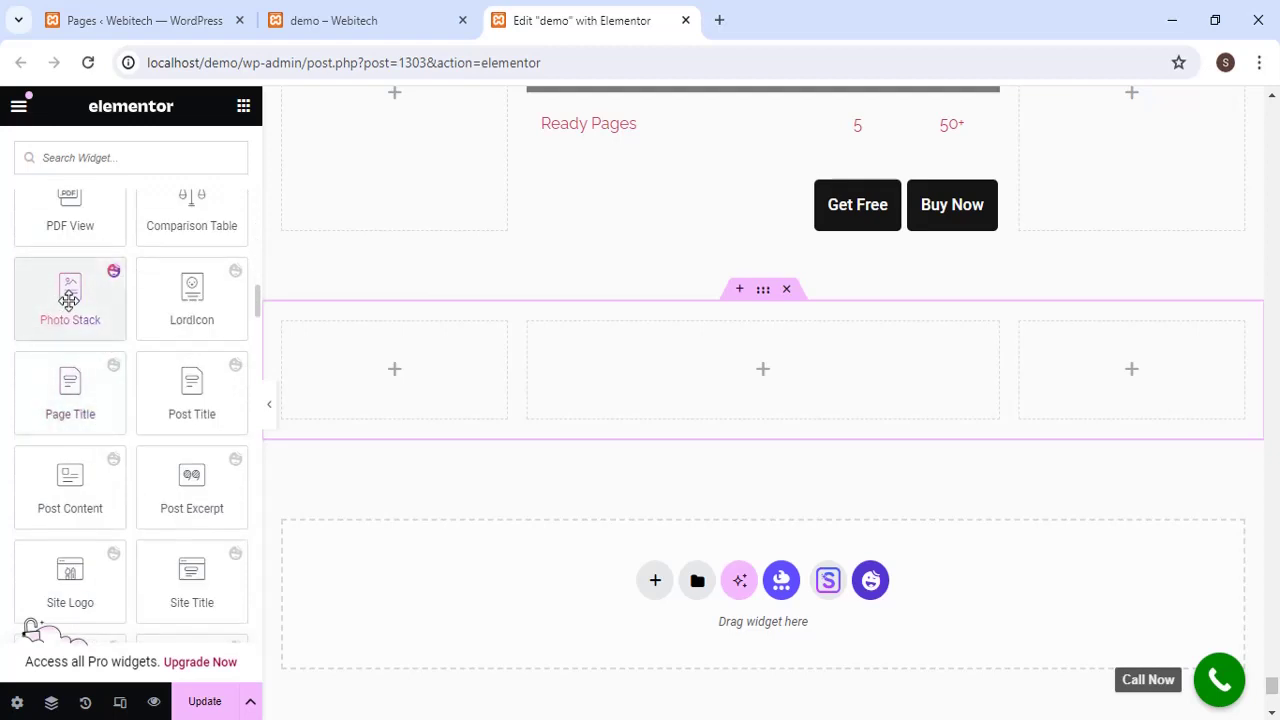
pyautogui.moveTo(69, 300); pyautogui.dragTo(769, 378)
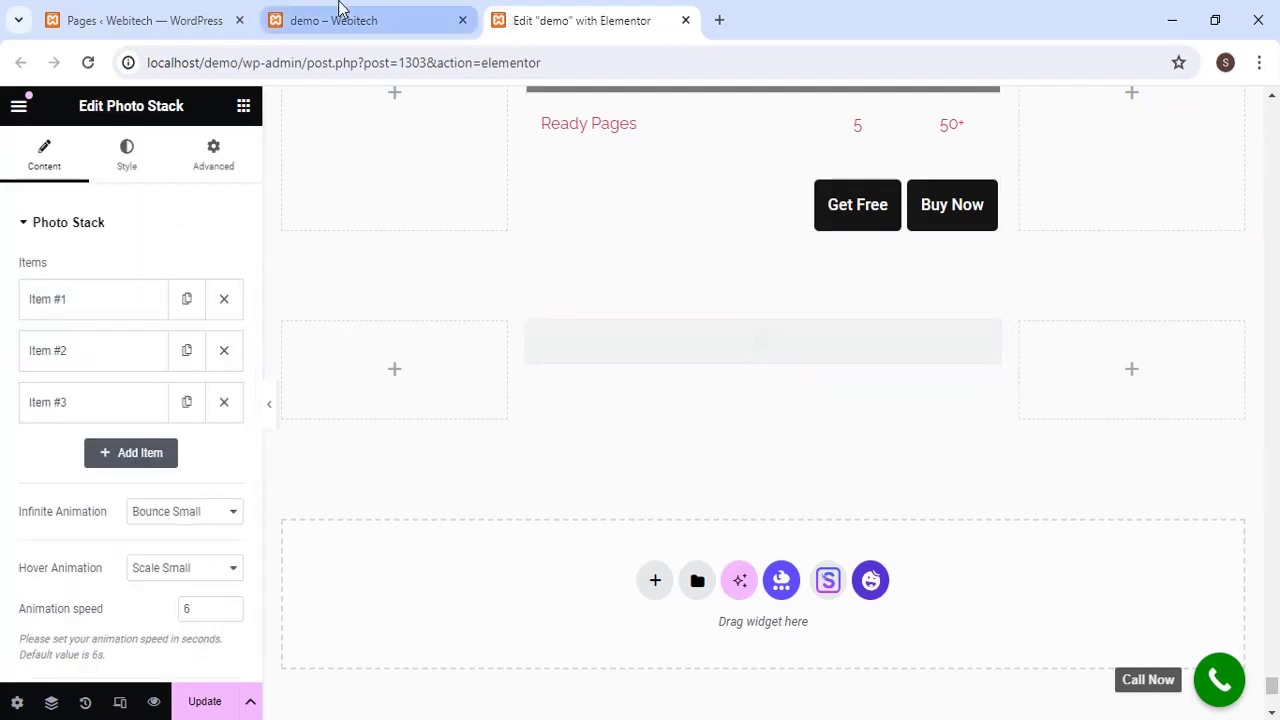
pyautogui.moveTo(338, 8)
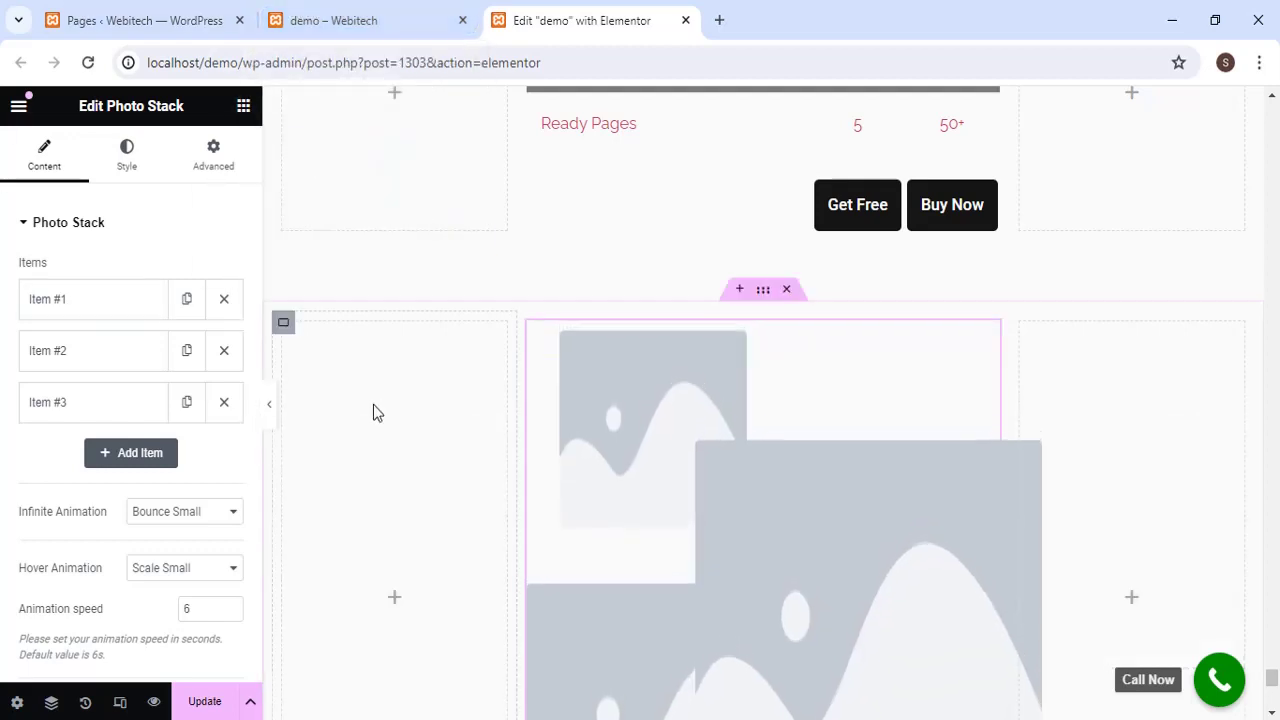
pyautogui.scroll(-2, 373, 404)
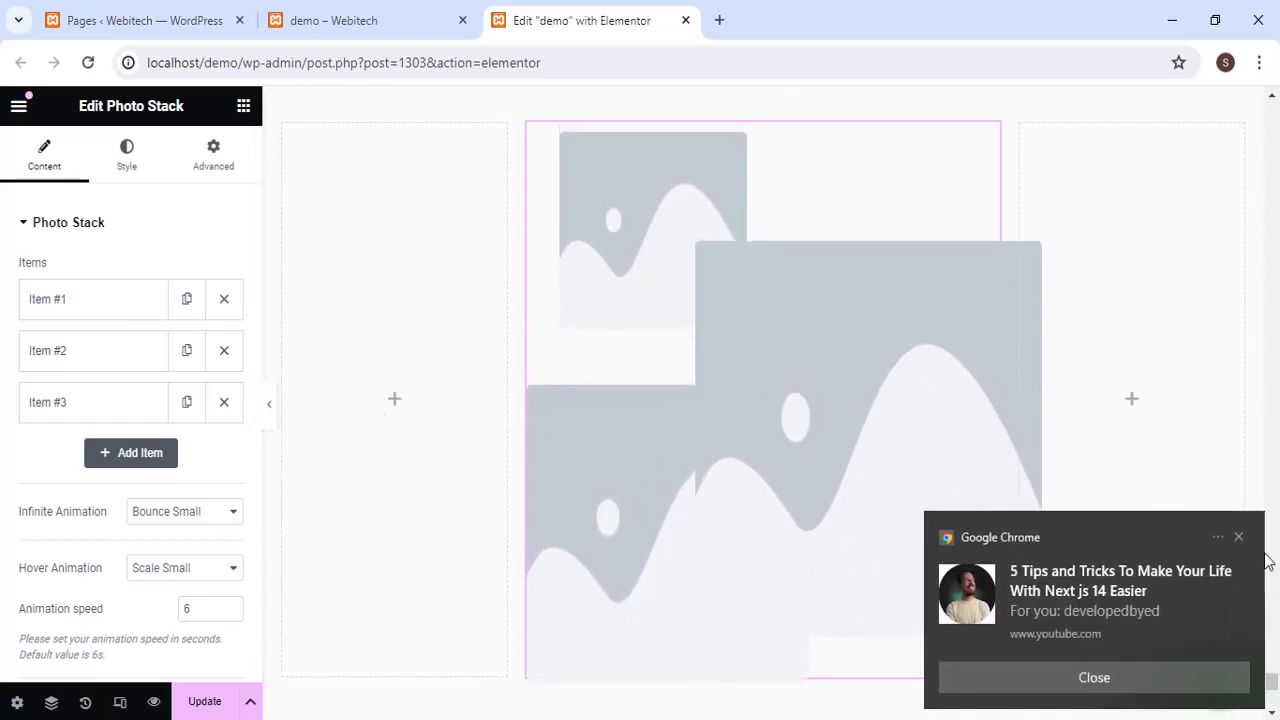
pyautogui.click(1240, 538)
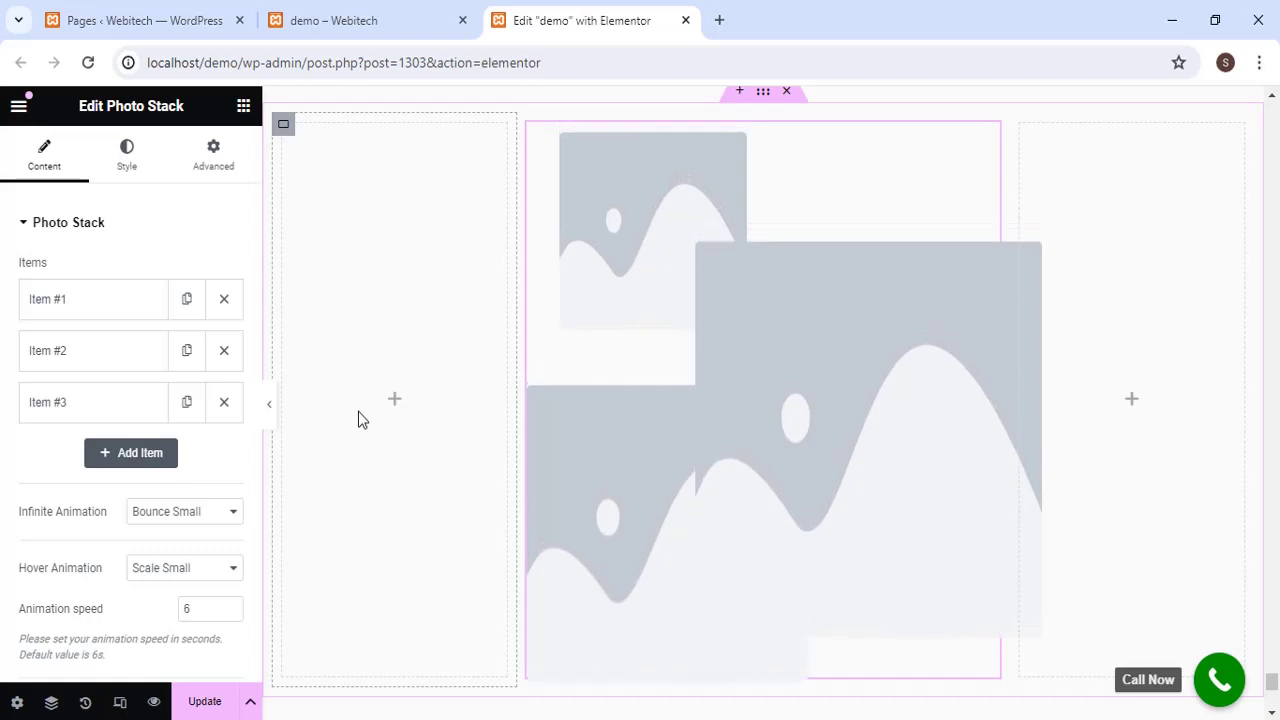
# Open the image settings of the Photo Stack's Item #1.
pyautogui.click(90, 312)
pyautogui.scroll(-2, 178, 522)
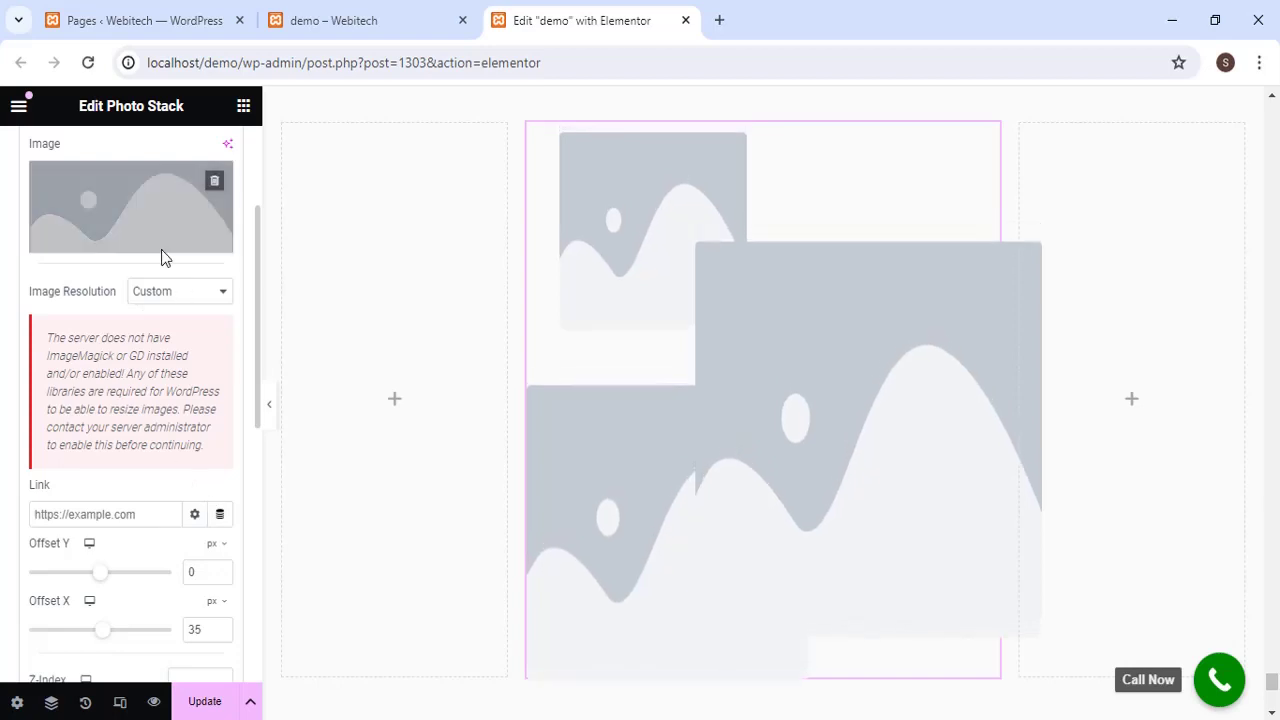
# Try the Full image resolution on Item #1 and restore it to Custom.
pyautogui.click(173, 289)
pyautogui.click(176, 497)
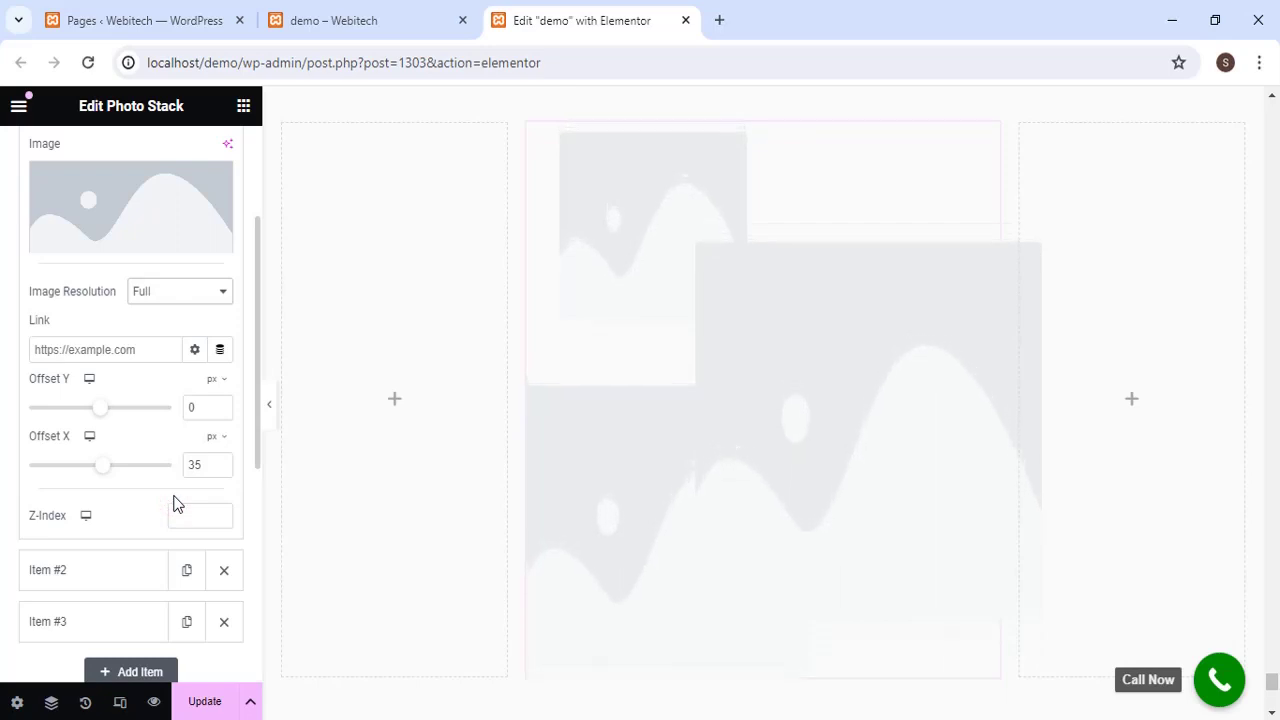
pyautogui.moveTo(160, 224)
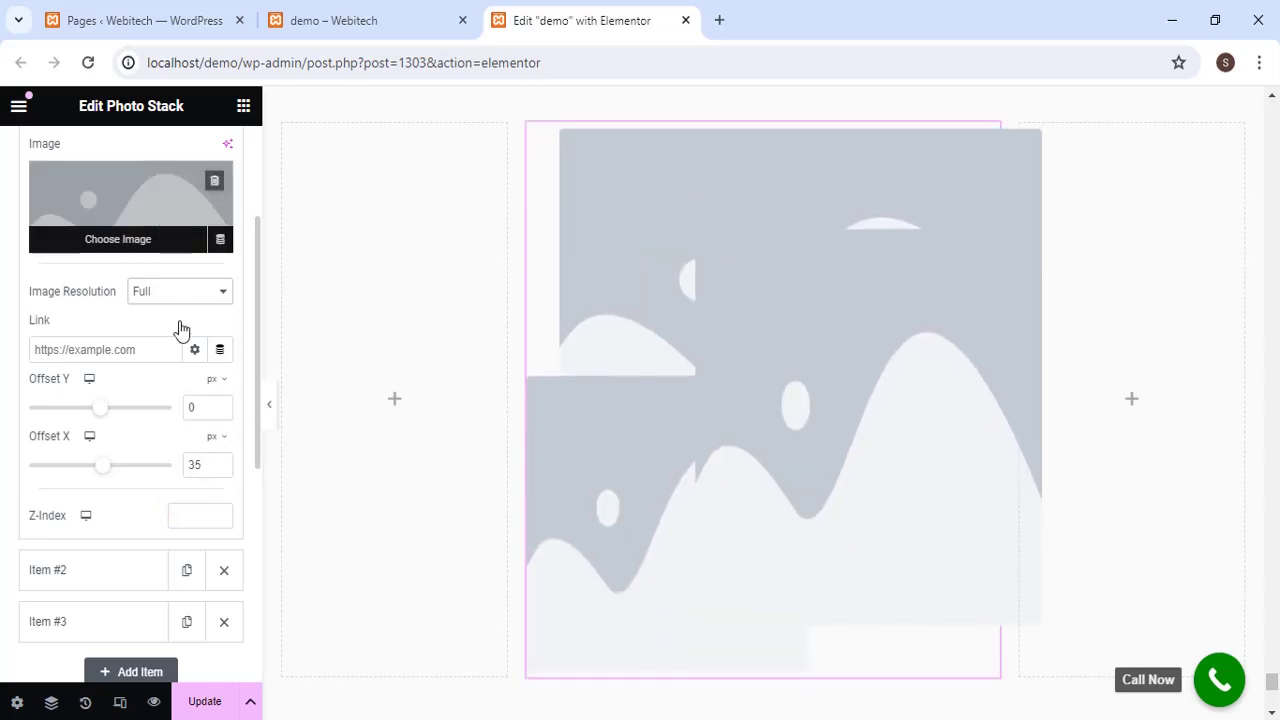
pyautogui.click(177, 290)
pyautogui.click(168, 512)
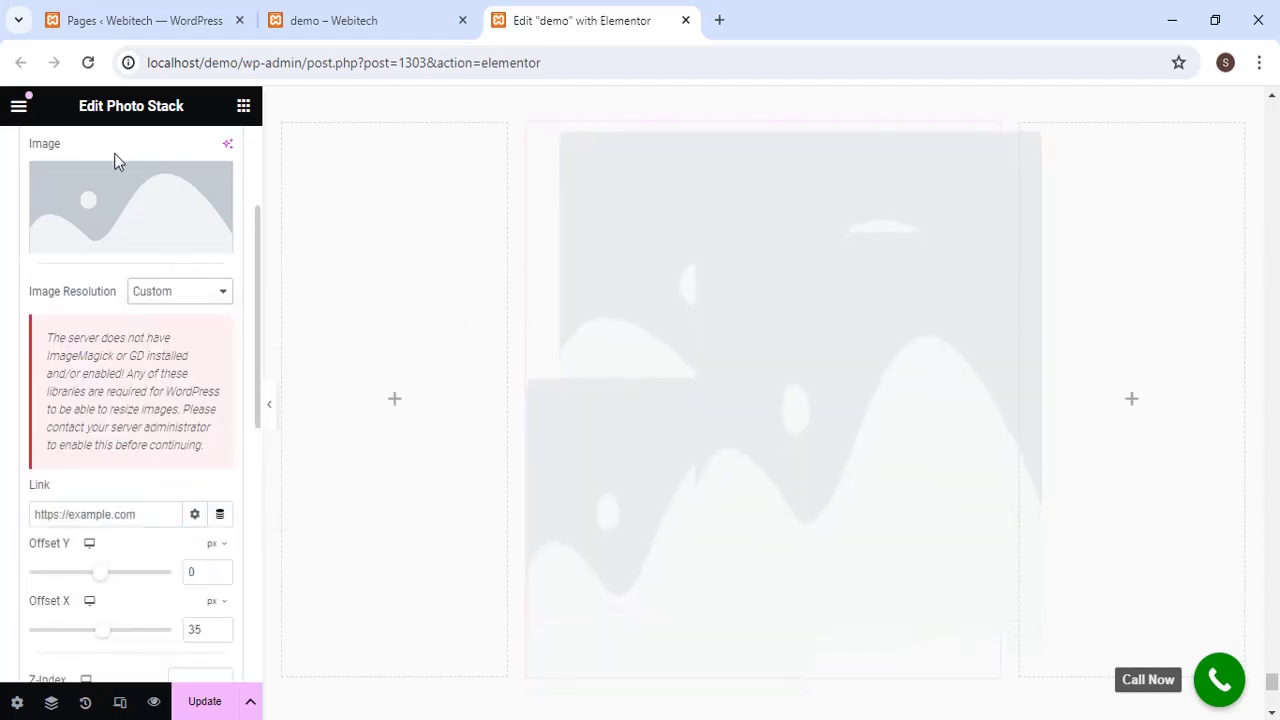
# Replace Item #1's placeholder with the game controller image thumb-4.jpg from the media library.
pyautogui.moveTo(128, 207)
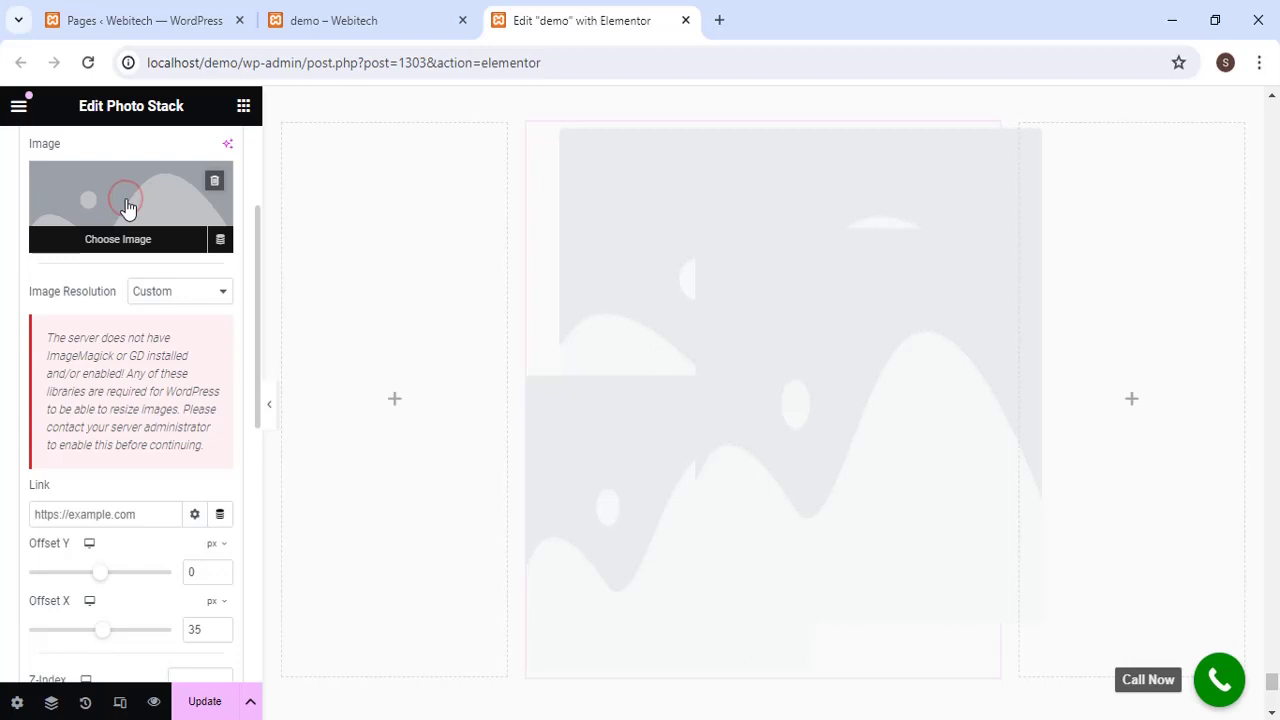
pyautogui.click(128, 207)
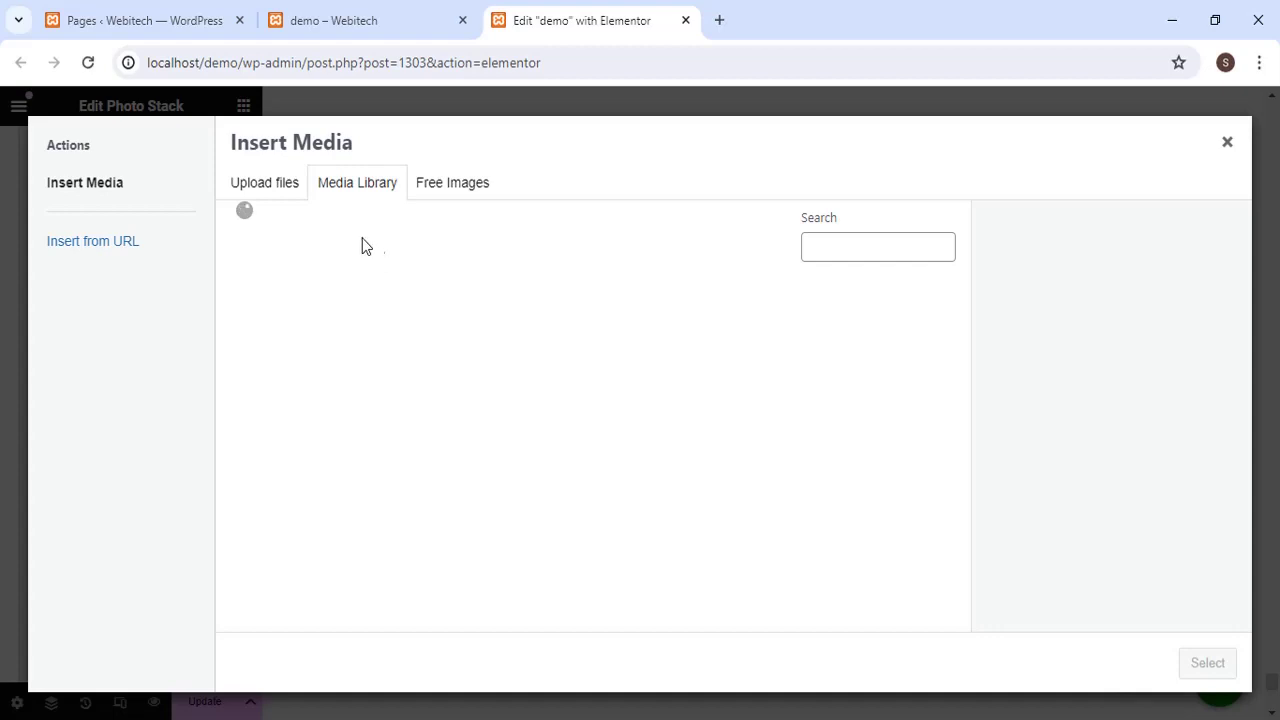
pyautogui.click(760, 346)
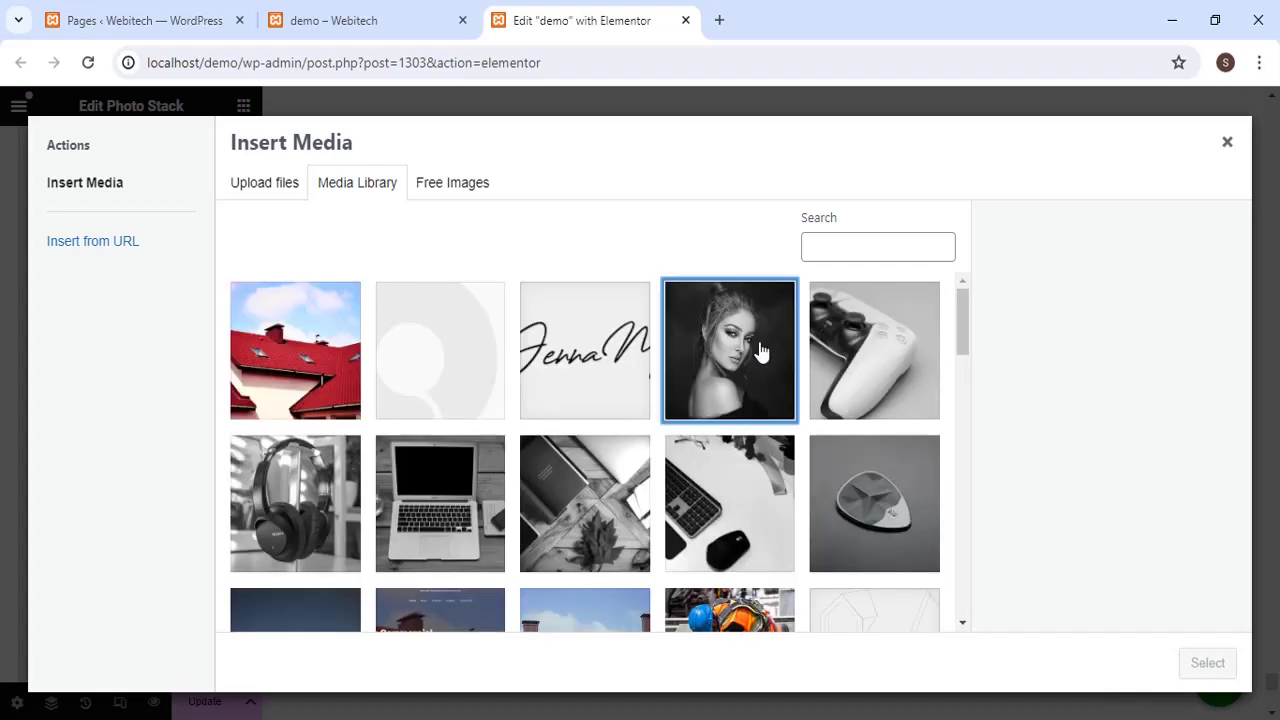
pyautogui.click(882, 345)
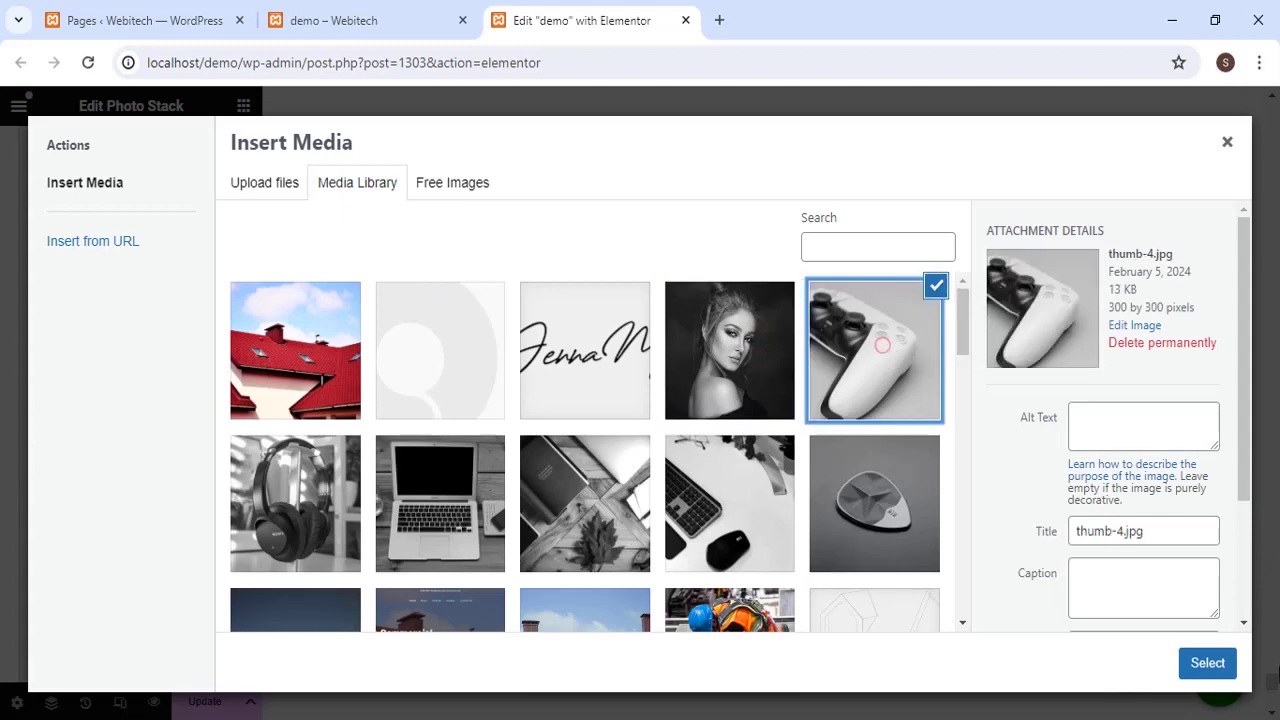
pyautogui.click(1208, 664)
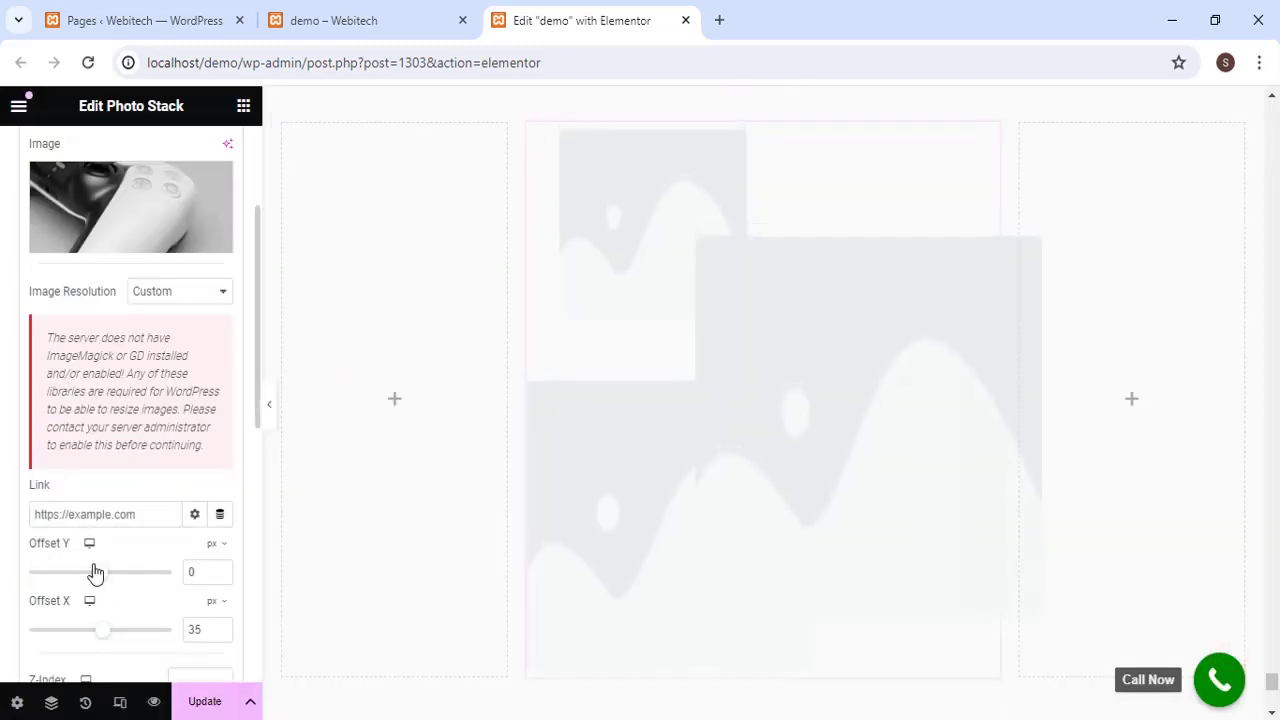
# Replace Item #2's placeholder with the headphones image thumb-3.jpg from the media library.
pyautogui.scroll(-2, 50, 545)
pyautogui.scroll(-3, 40, 548)
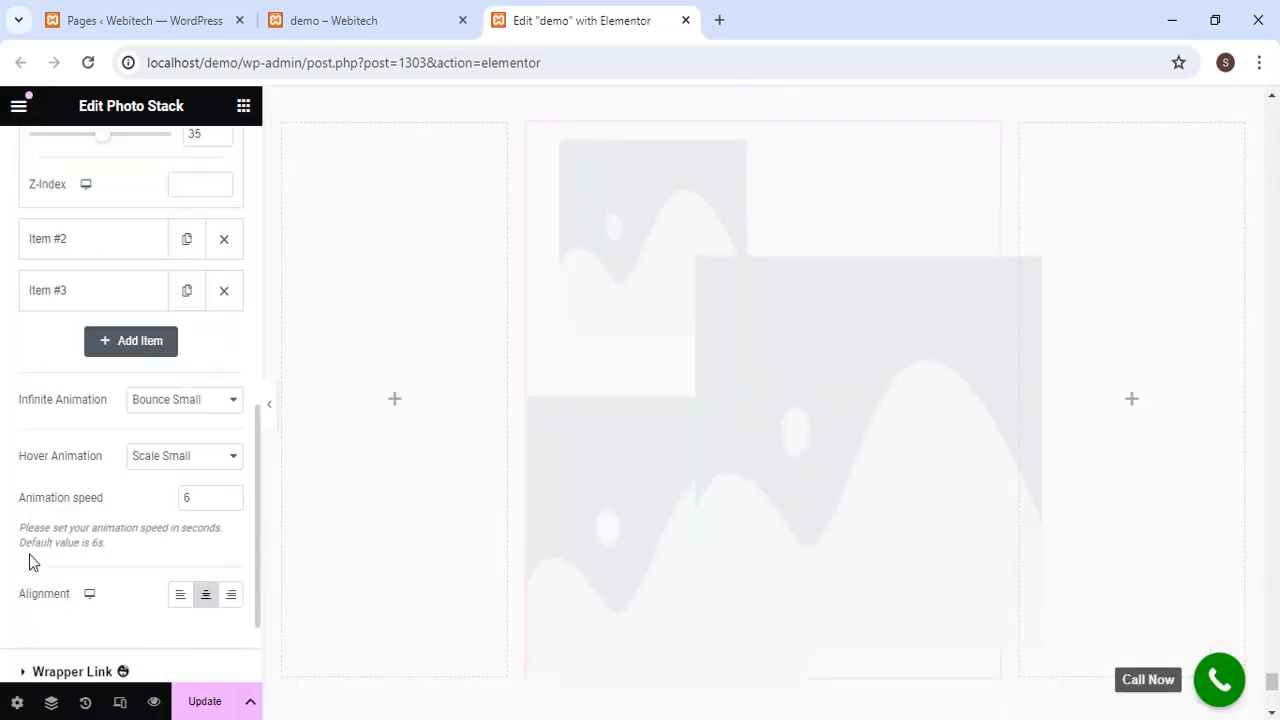
pyautogui.click(89, 252)
pyautogui.scroll(7, 114, 363)
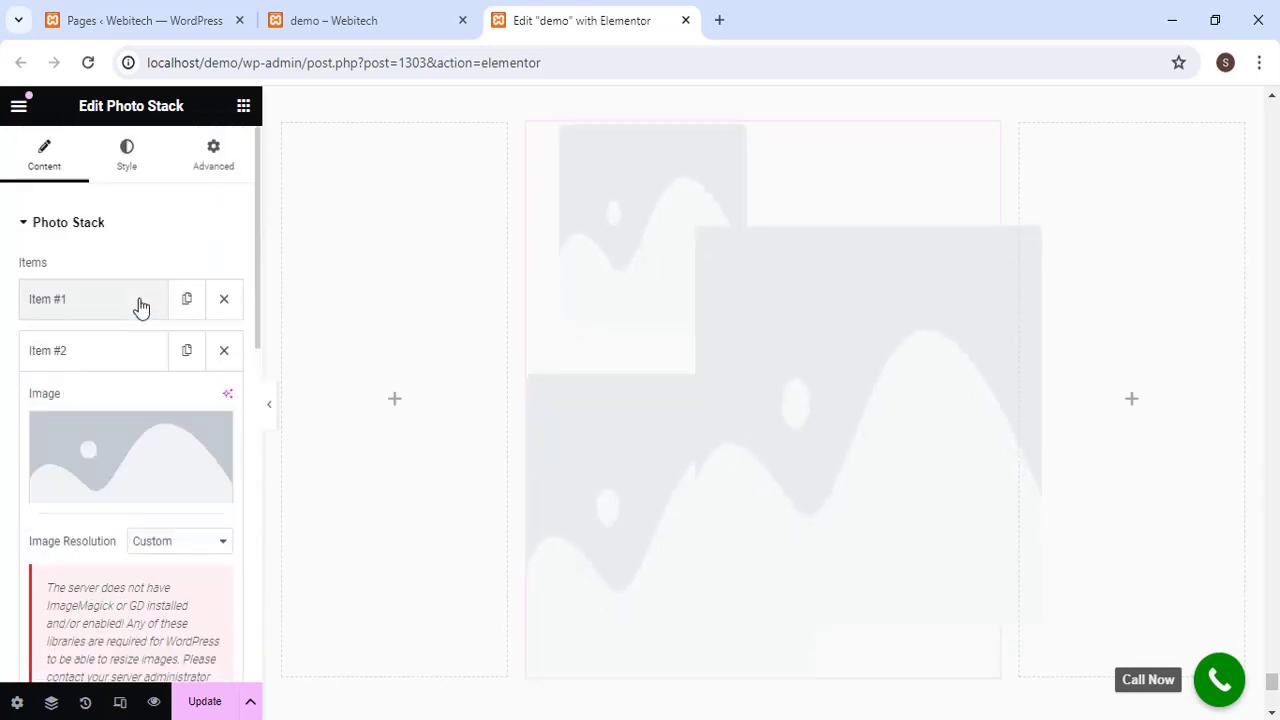
pyautogui.click(127, 467)
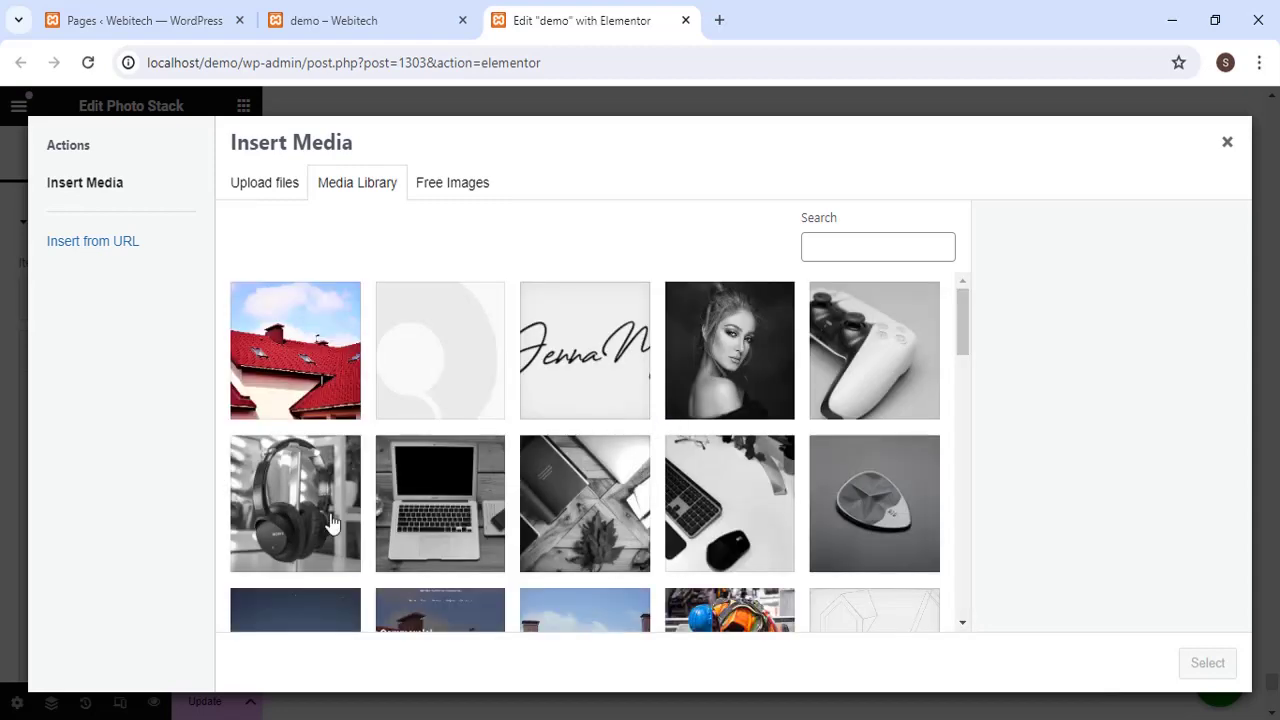
pyautogui.click(330, 522)
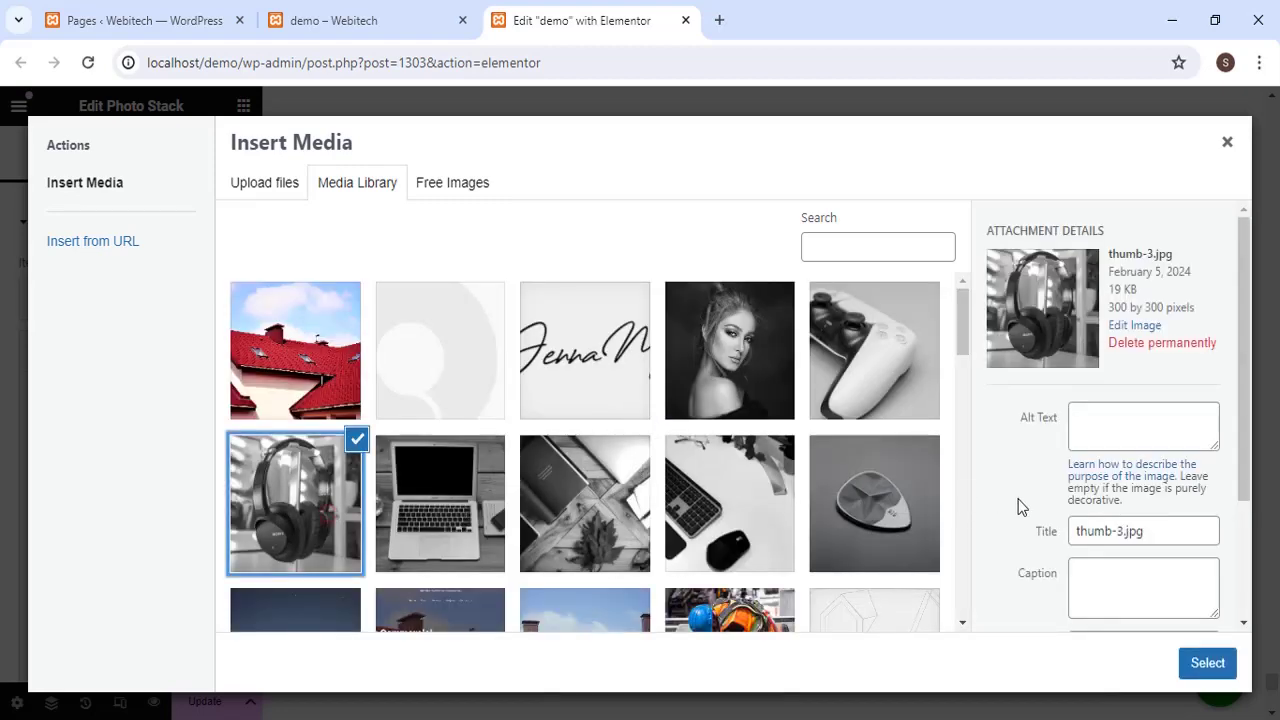
pyautogui.click(1207, 664)
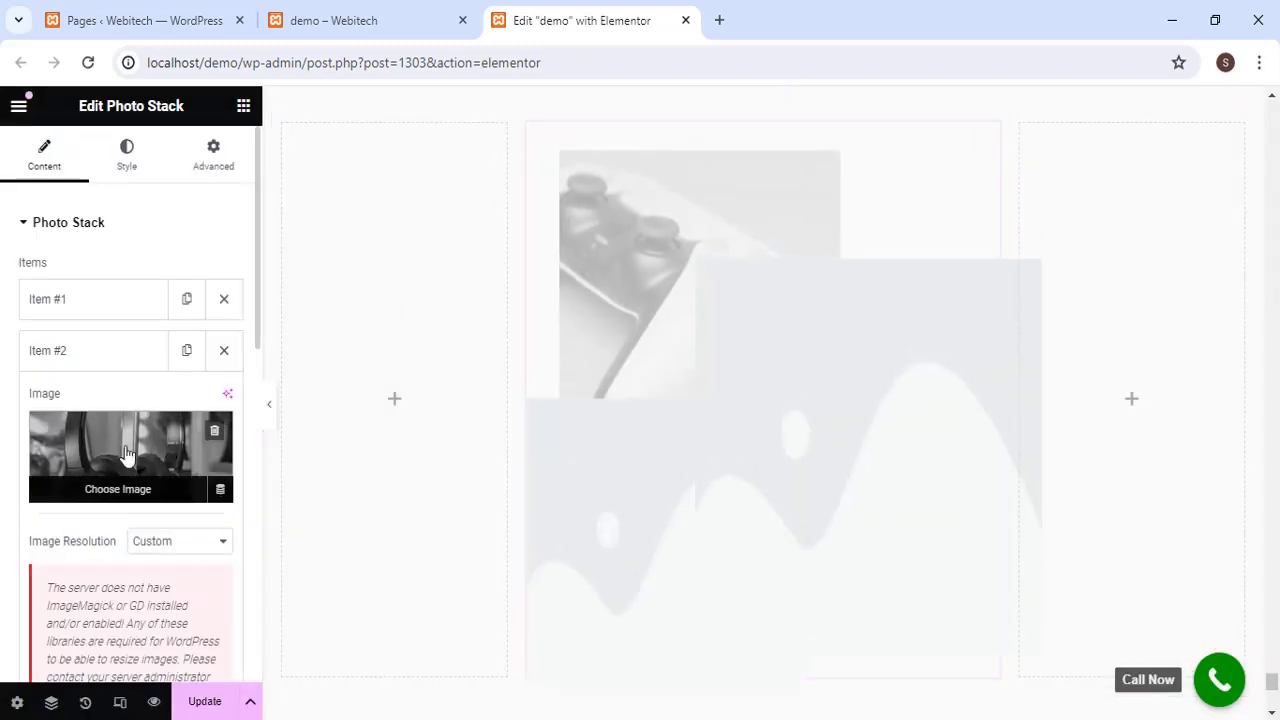
# Replace Item #3's placeholder with the black-and-white portrait of a woman from the media library and collapse the item.
pyautogui.click(111, 350)
pyautogui.click(123, 403)
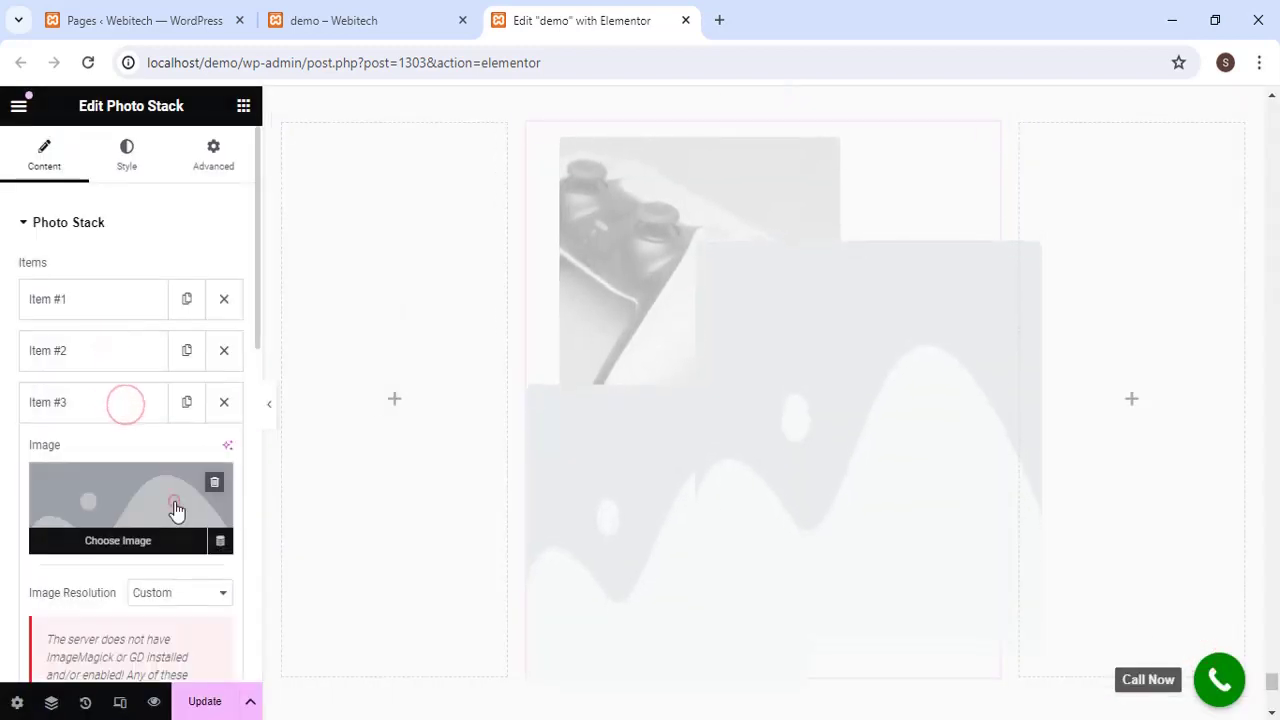
pyautogui.click(175, 511)
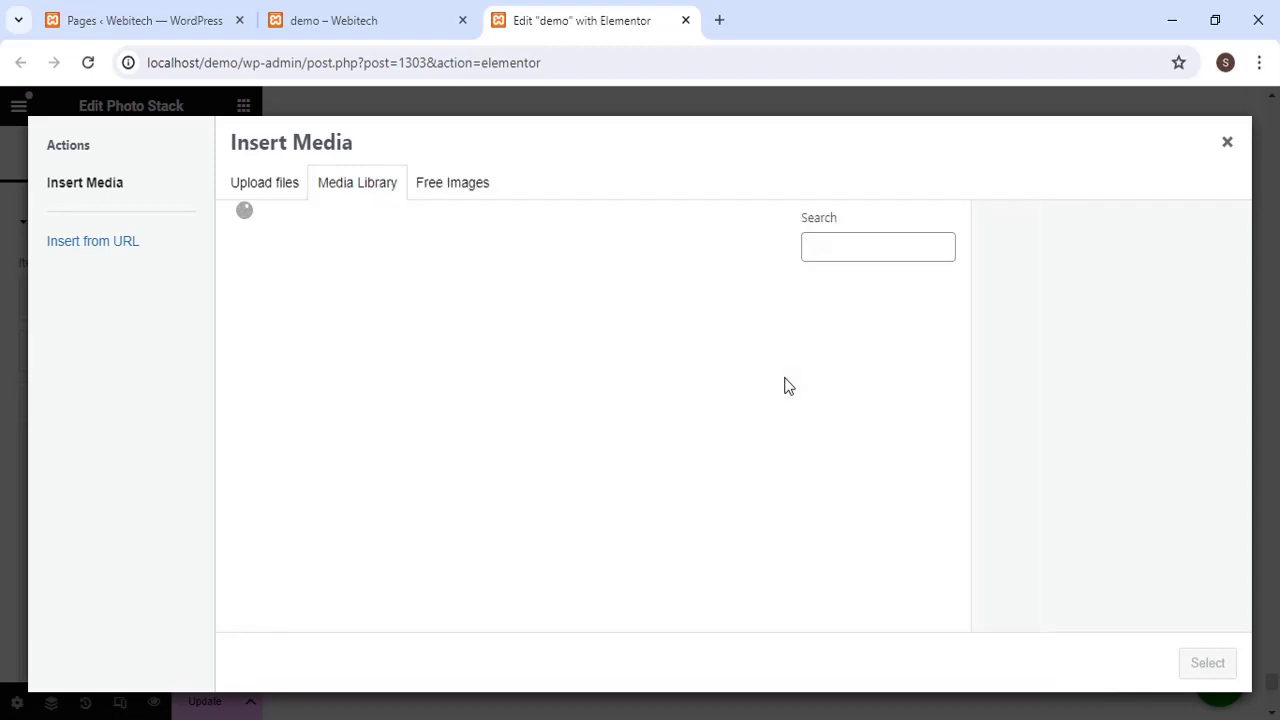
pyautogui.click(729, 350)
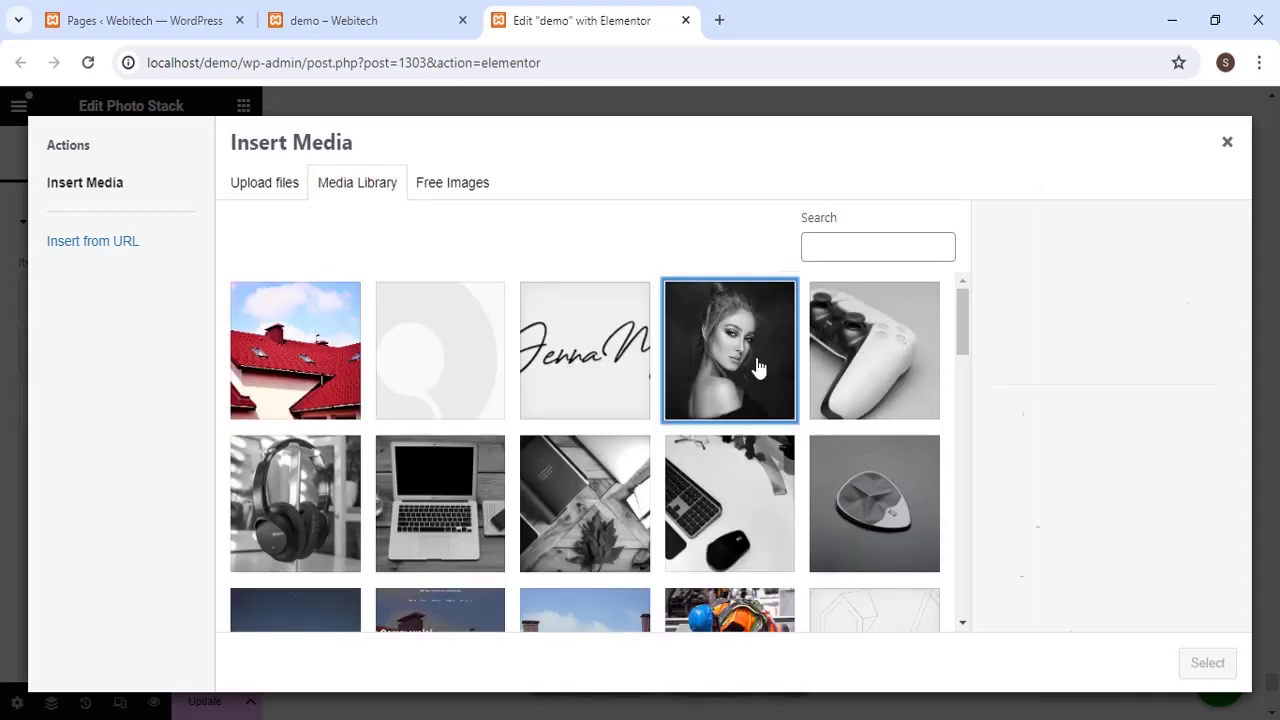
pyautogui.click(1210, 666)
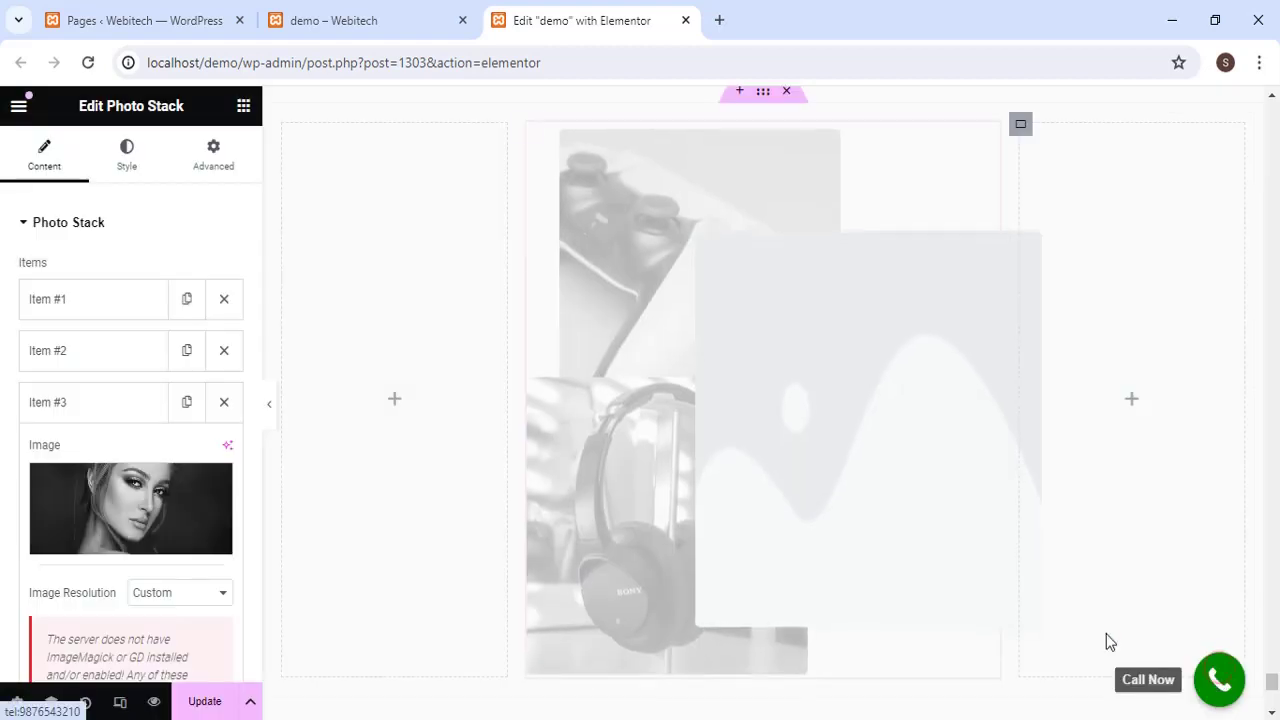
pyautogui.click(48, 405)
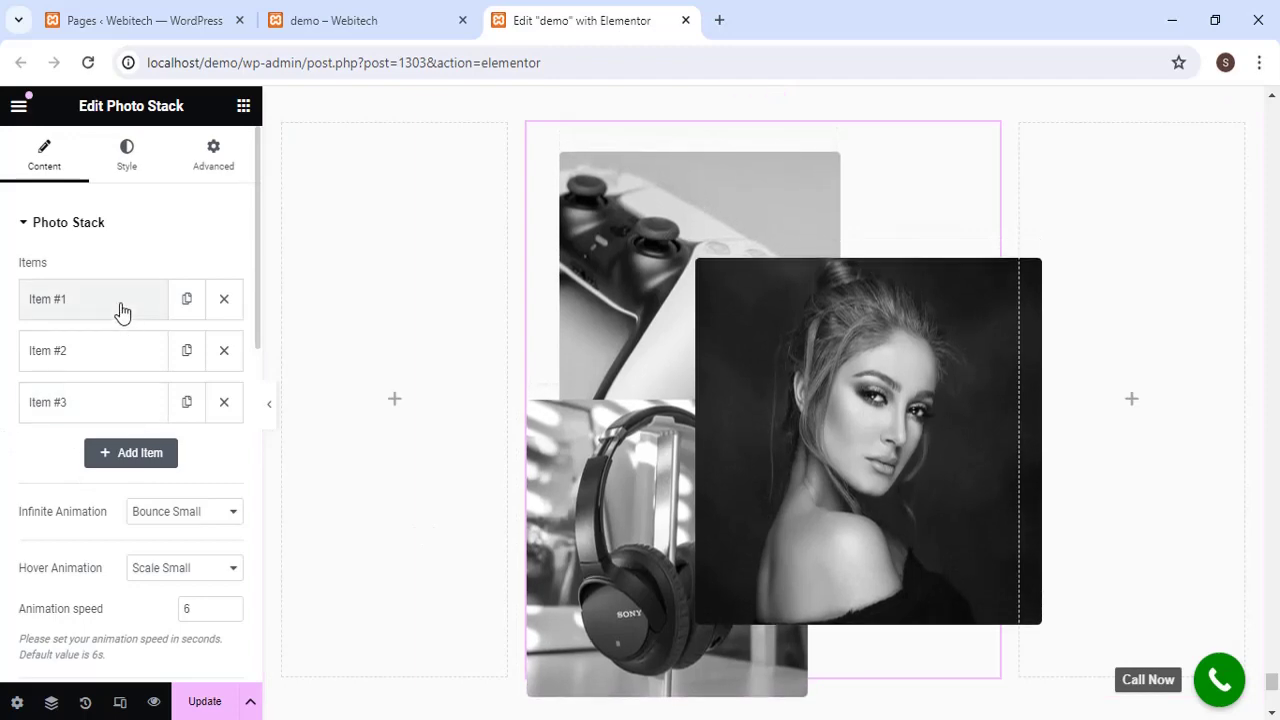
# Try Z-Index values of -1 and 1 on Item #3 of the Photo Stack, and clear the value.
pyautogui.click(114, 404)
pyautogui.scroll(-1, 137, 540)
pyautogui.scroll(-4, 137, 540)
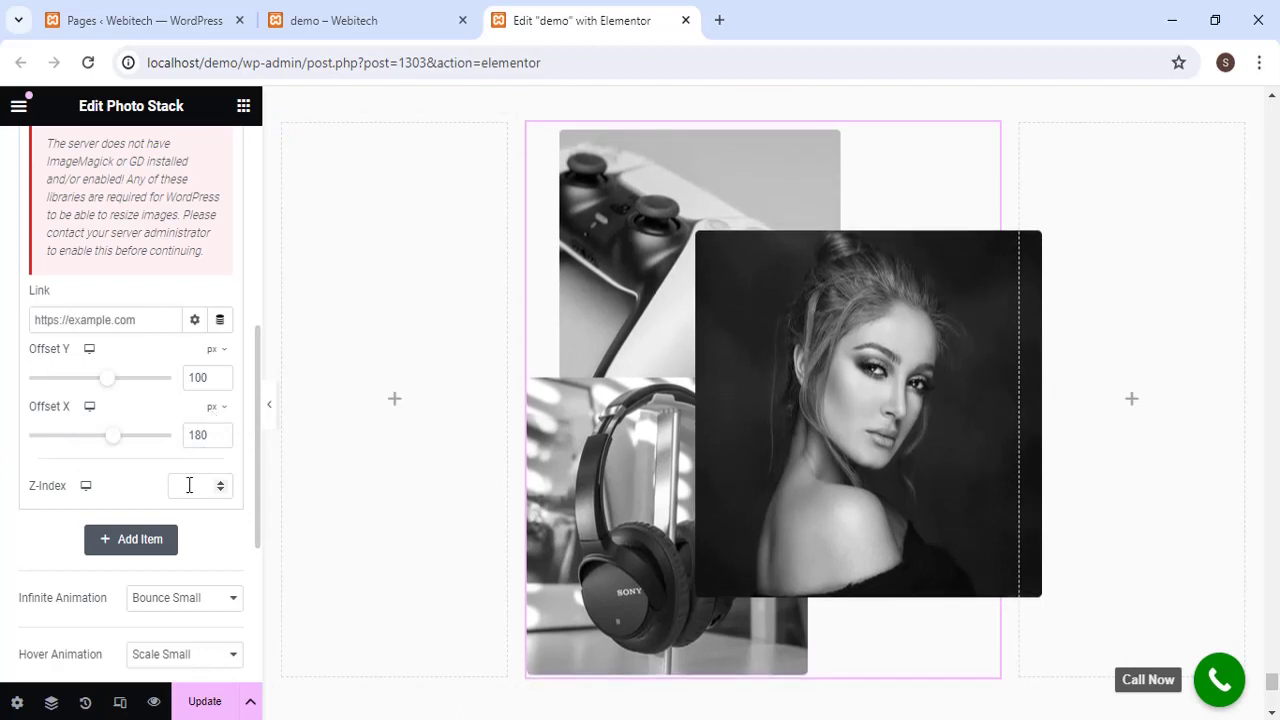
pyautogui.click(221, 490)
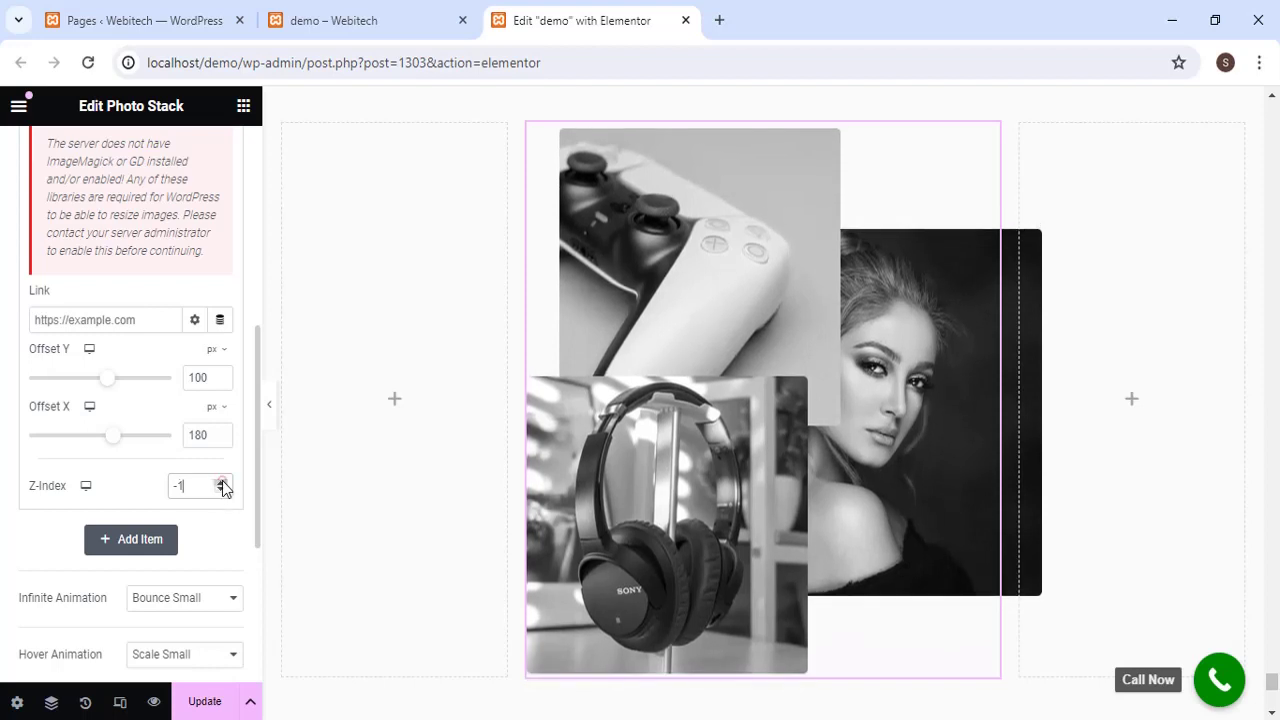
pyautogui.click(222, 482)
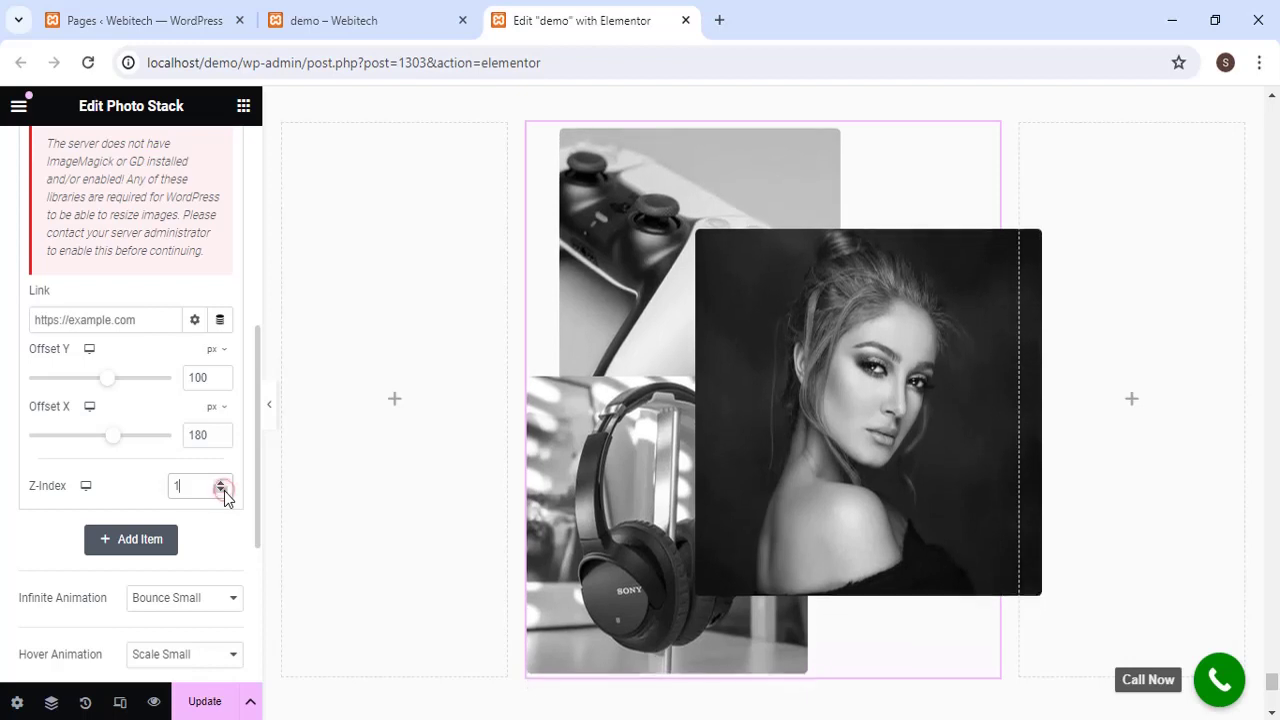
pyautogui.click(221, 490)
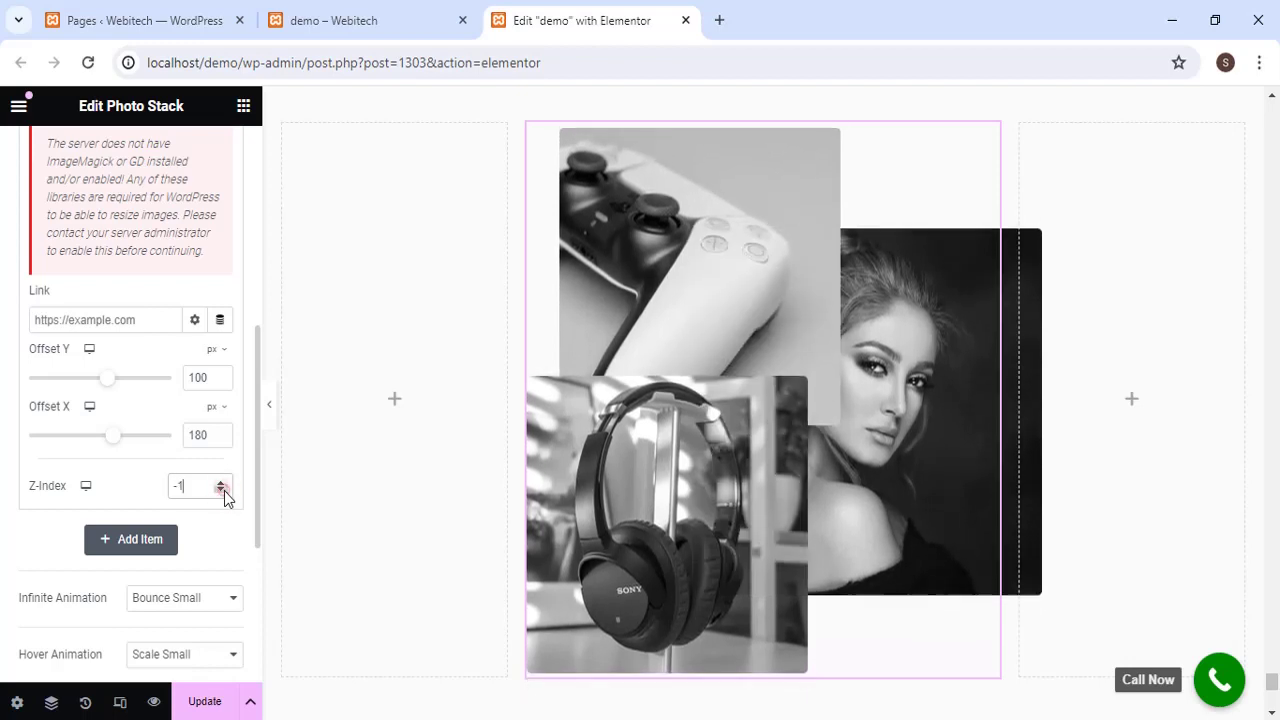
pyautogui.click(221, 483)
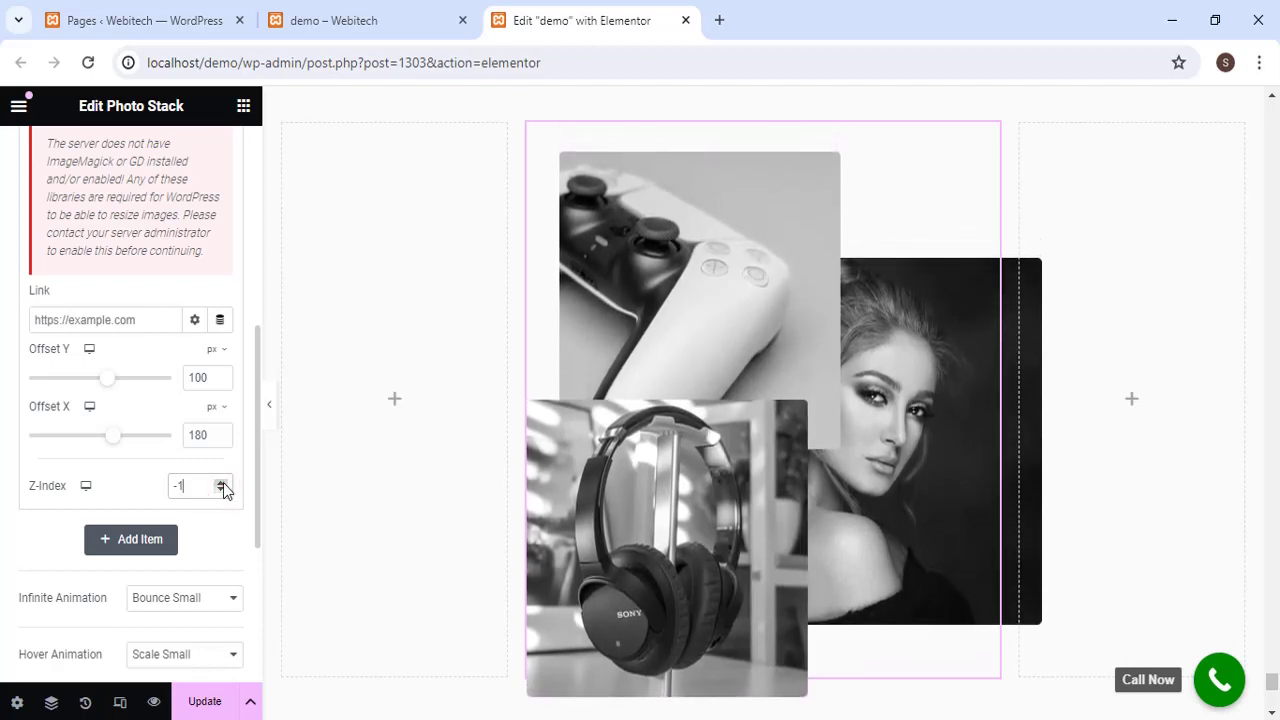
pyautogui.doubleClick(173, 486)
pyautogui.press('BackSpace')
# Set the Photo Stack's Infinite Animation to Bounce Medium and reopen the animation choices.
pyautogui.scroll(-2, 86, 537)
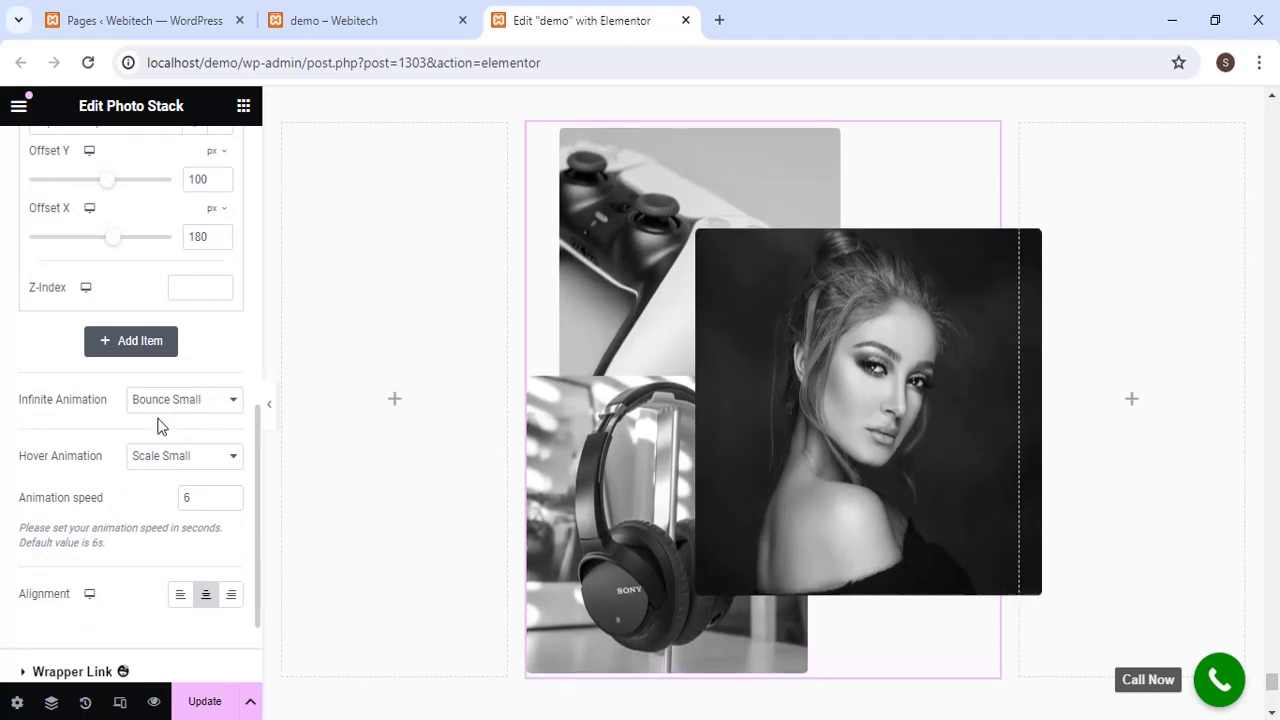
pyautogui.click(220, 405)
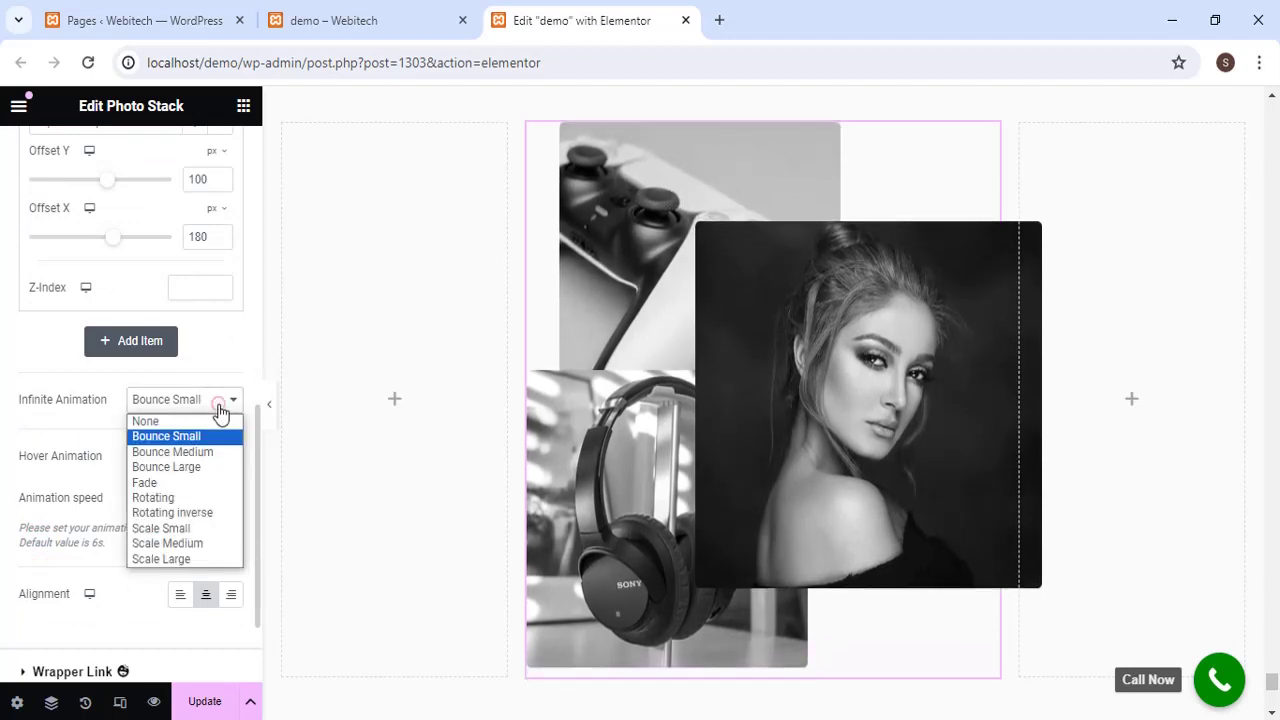
pyautogui.click(175, 452)
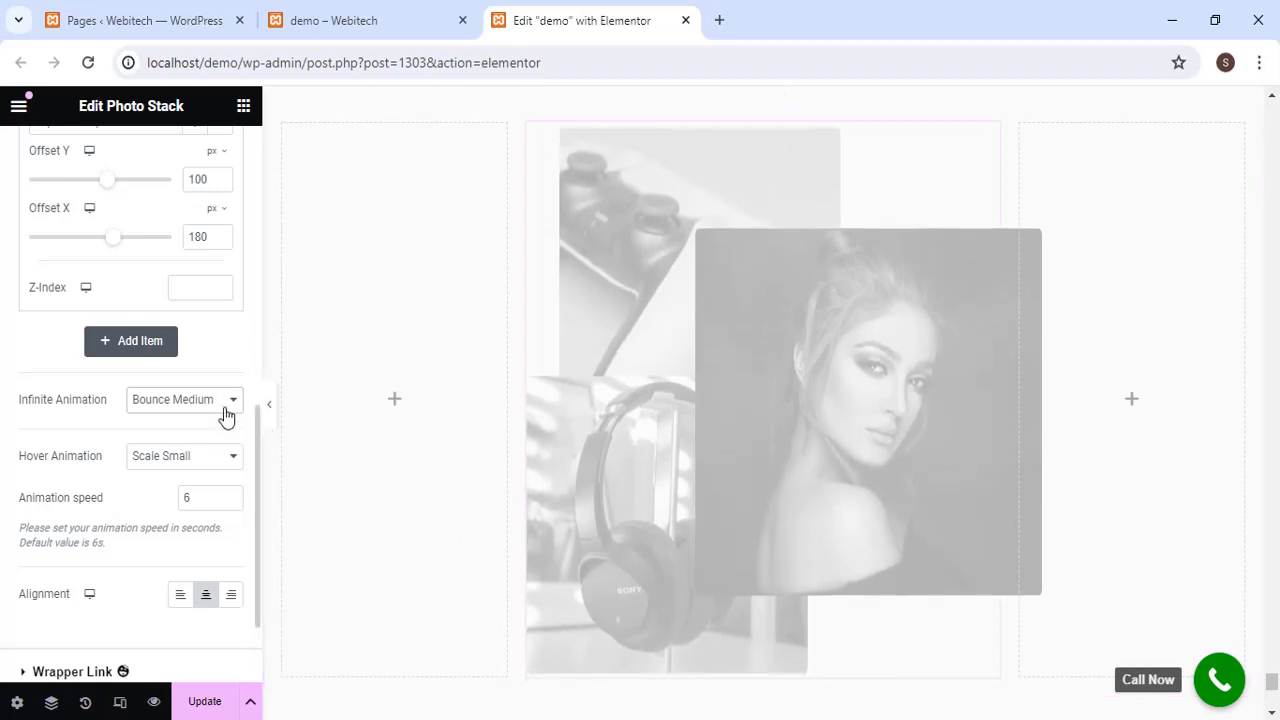
pyautogui.click(227, 417)
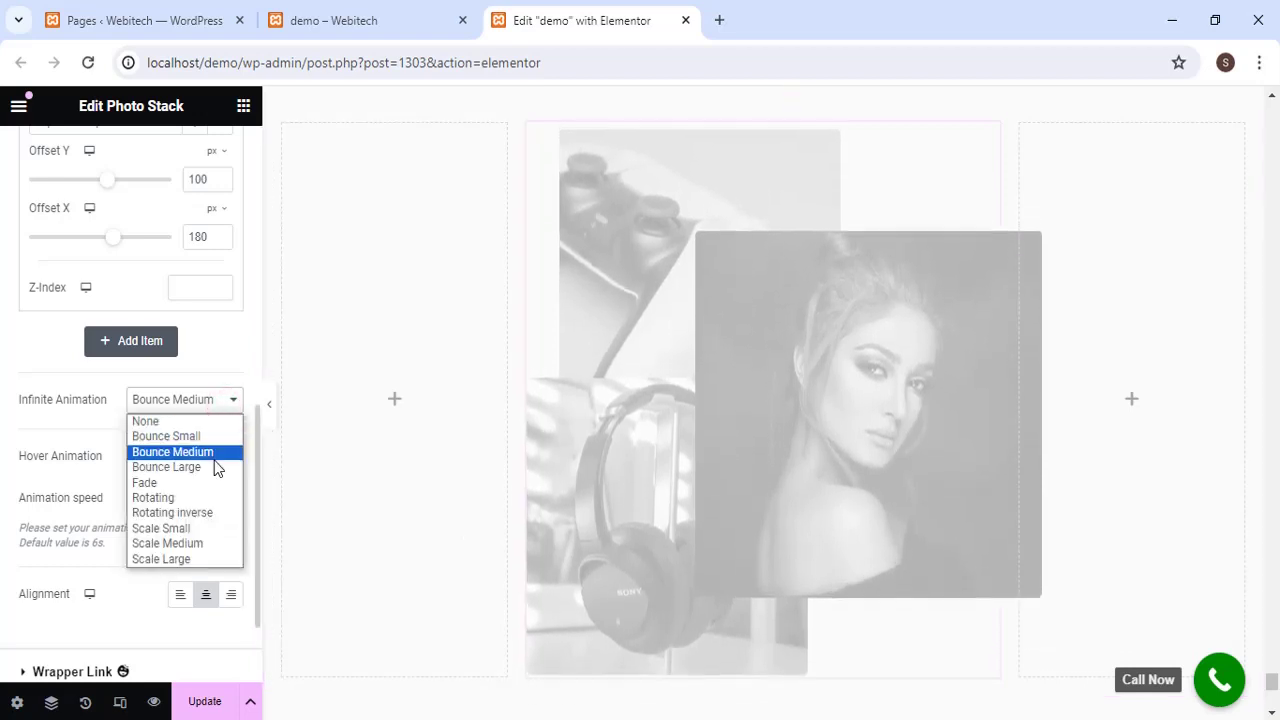